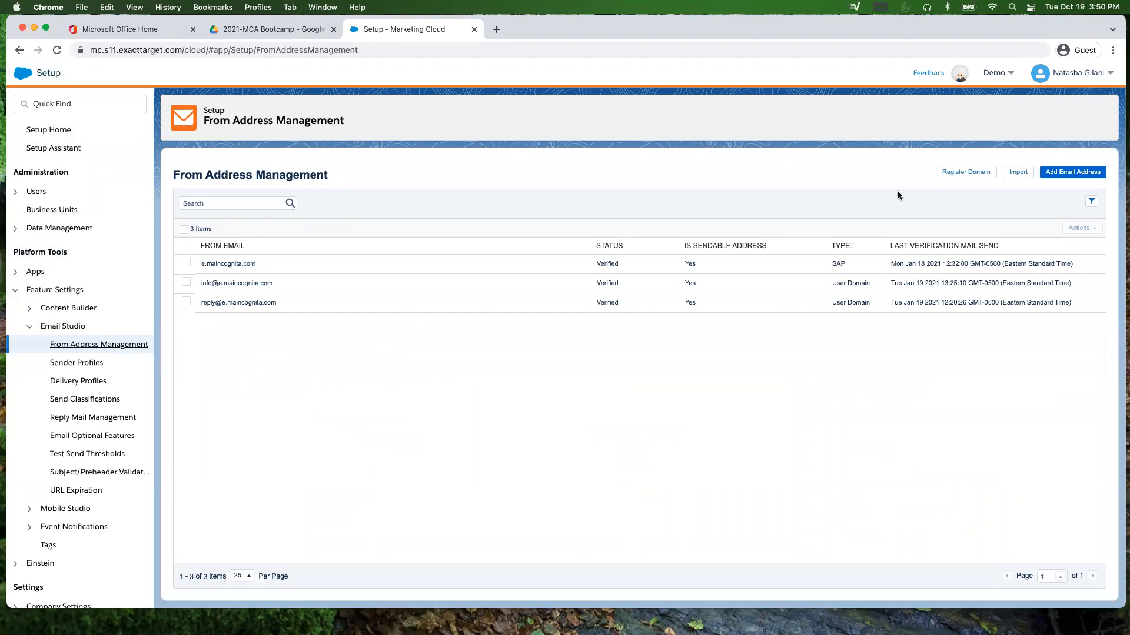
Step: Add a personal Gmail address as a new from address, pending verification
click(1066, 174)
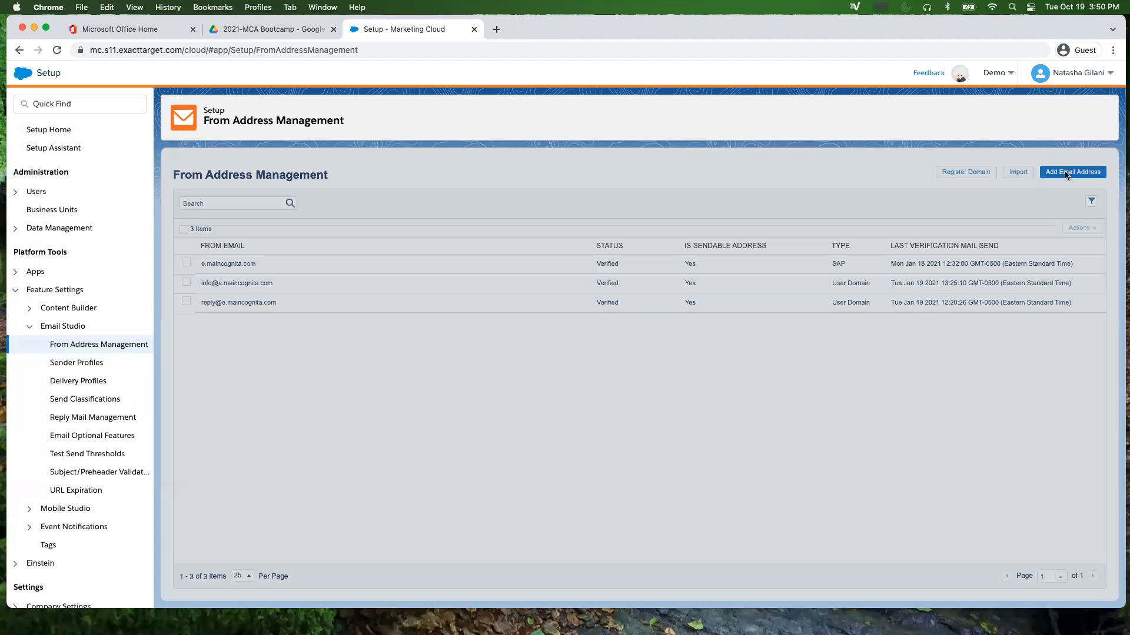
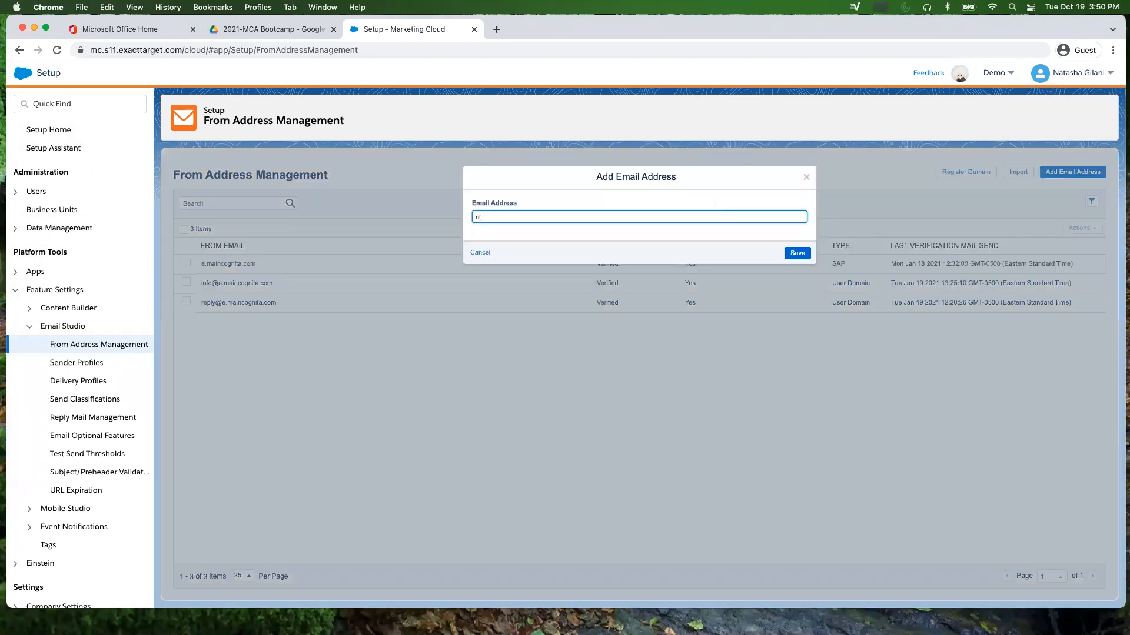
click(807, 254)
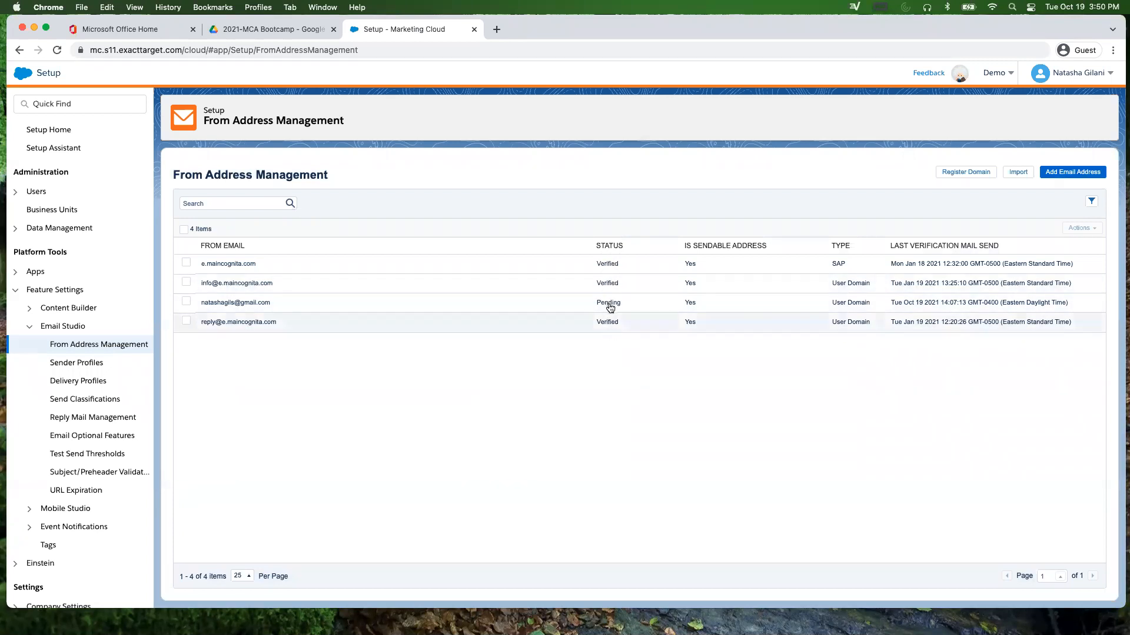
Step: Send a verification email to the pending Gmail address, then bring up Import From Addresses
click(186, 302)
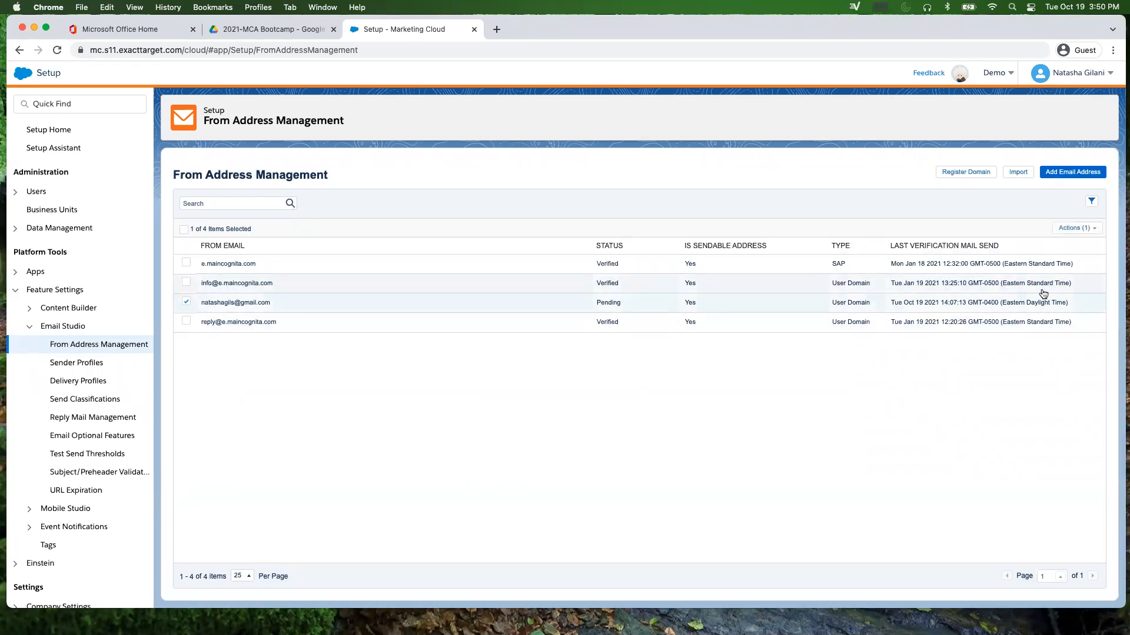
click(1091, 229)
click(1050, 244)
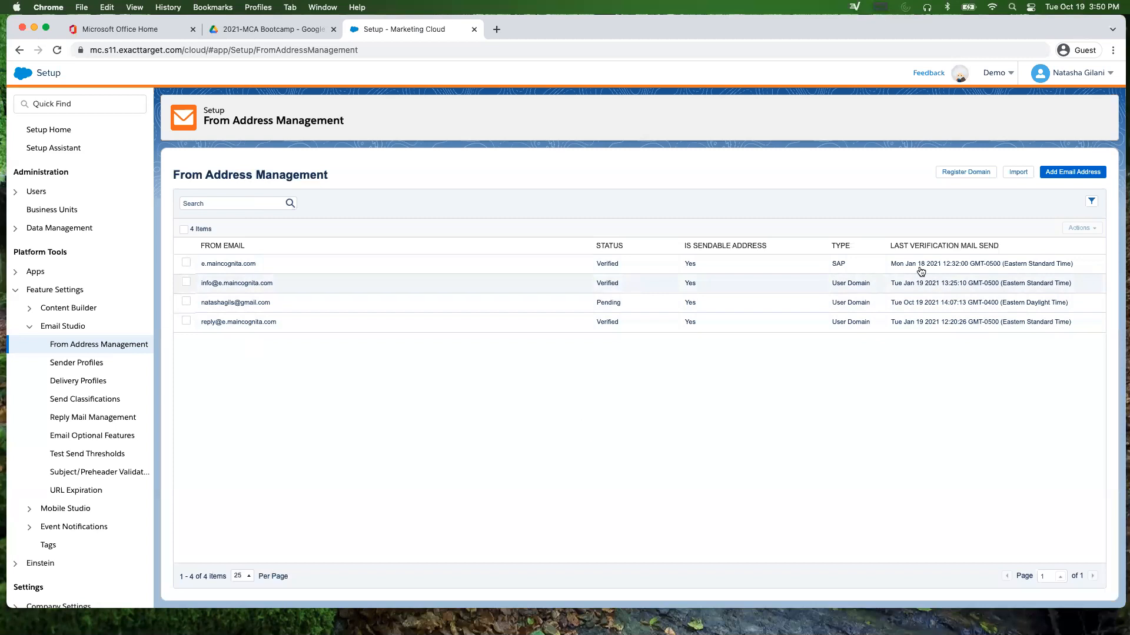
click(1019, 173)
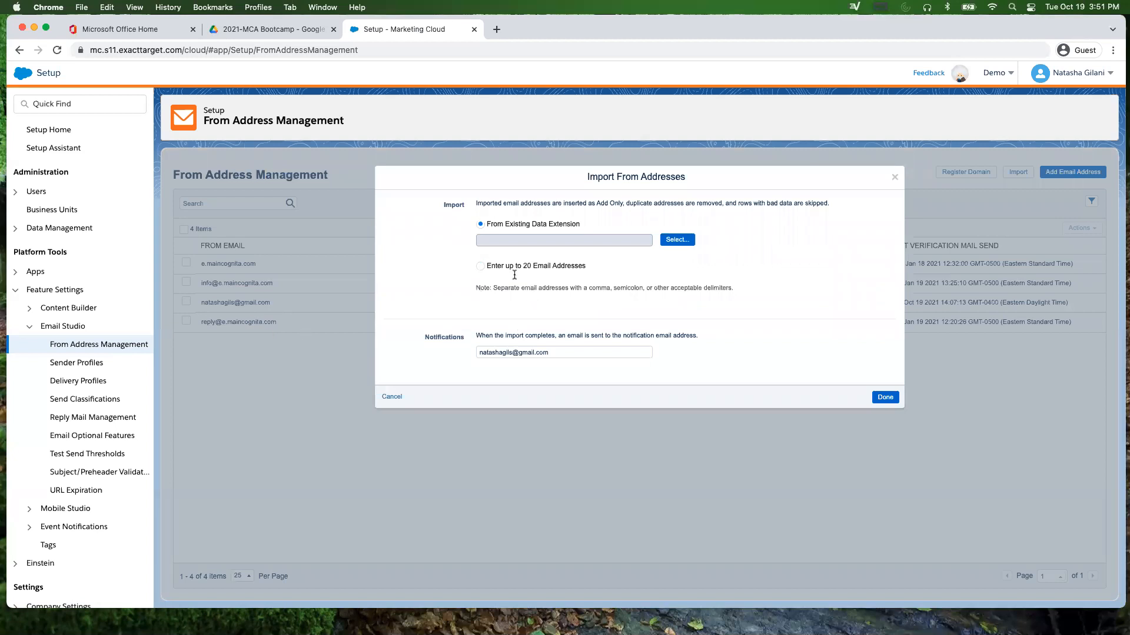
Step: Switch the import to 'Enter up to 20 Email Addresses', then cancel without importing
click(481, 266)
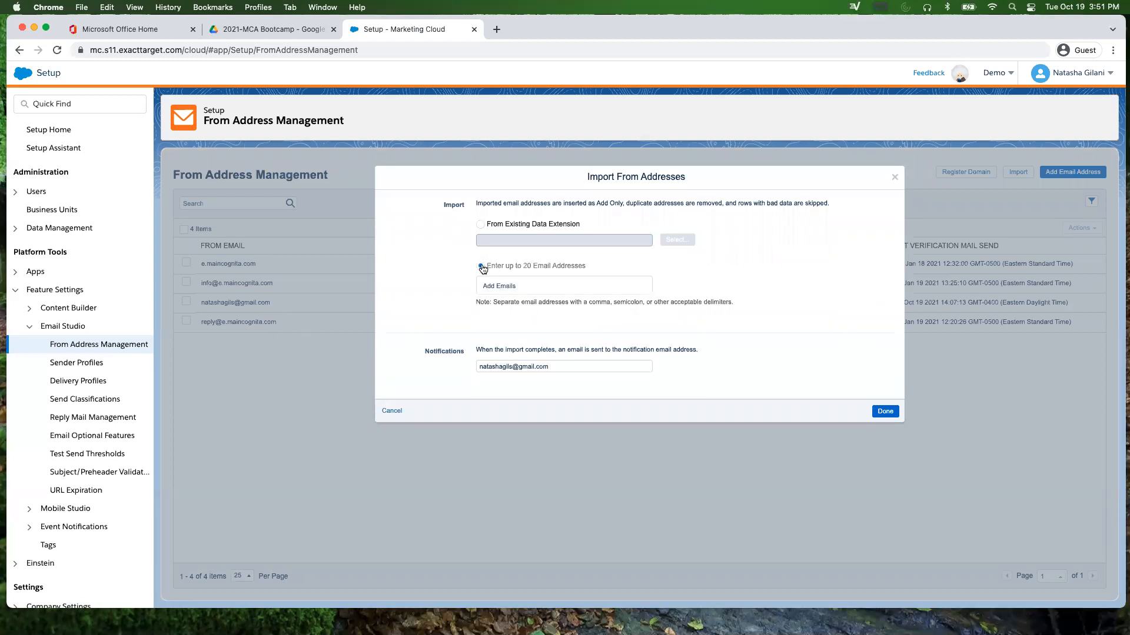
click(510, 286)
click(393, 412)
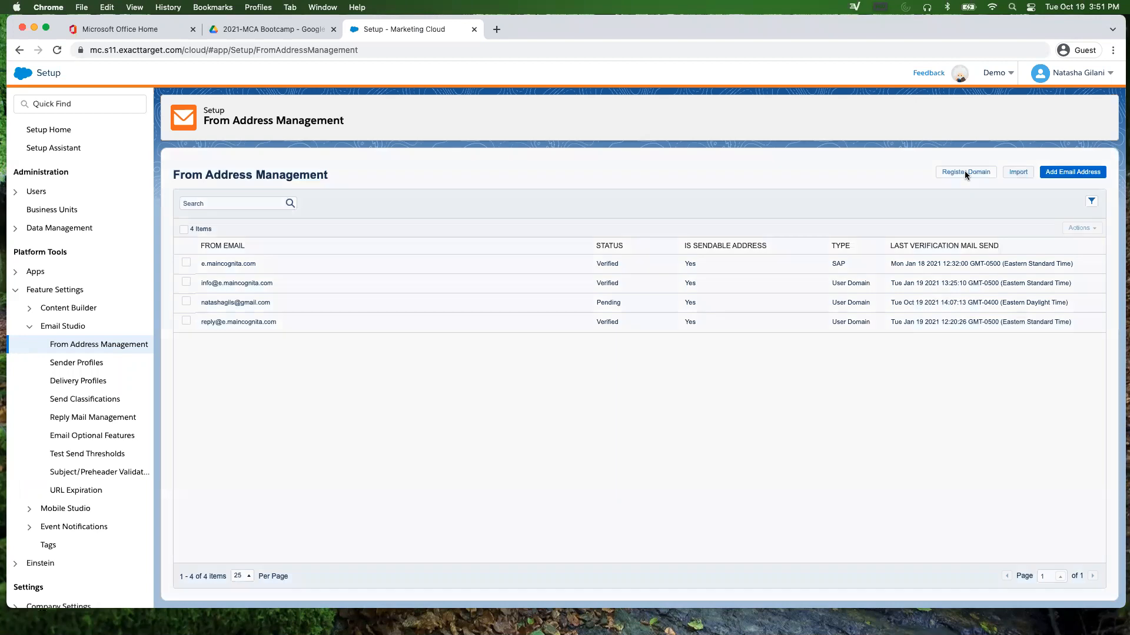
click(965, 171)
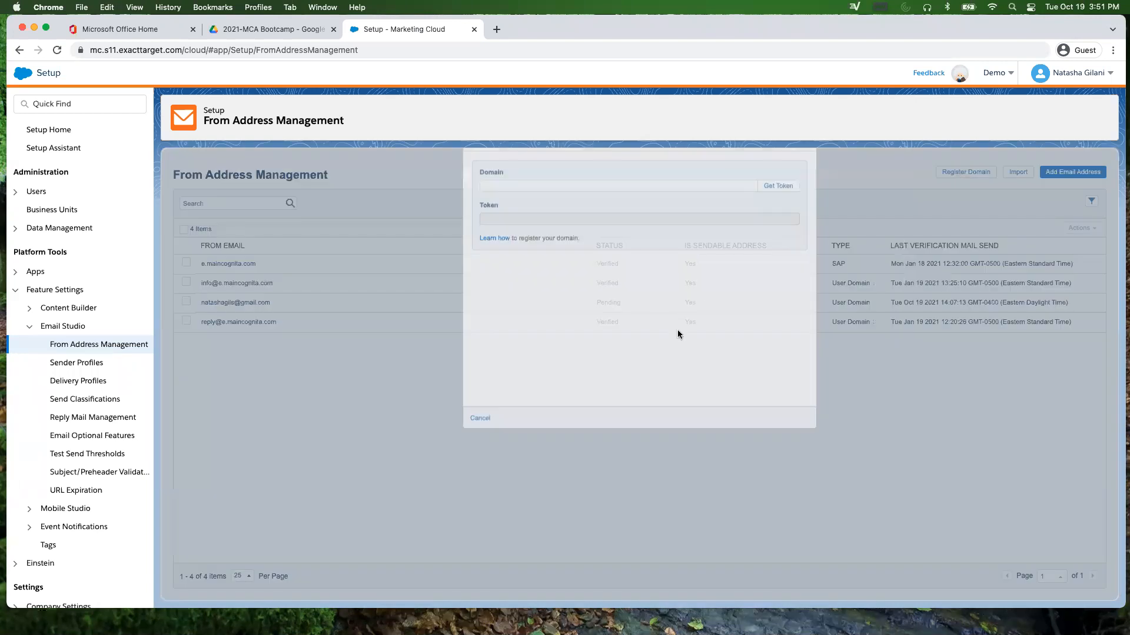
click(540, 224)
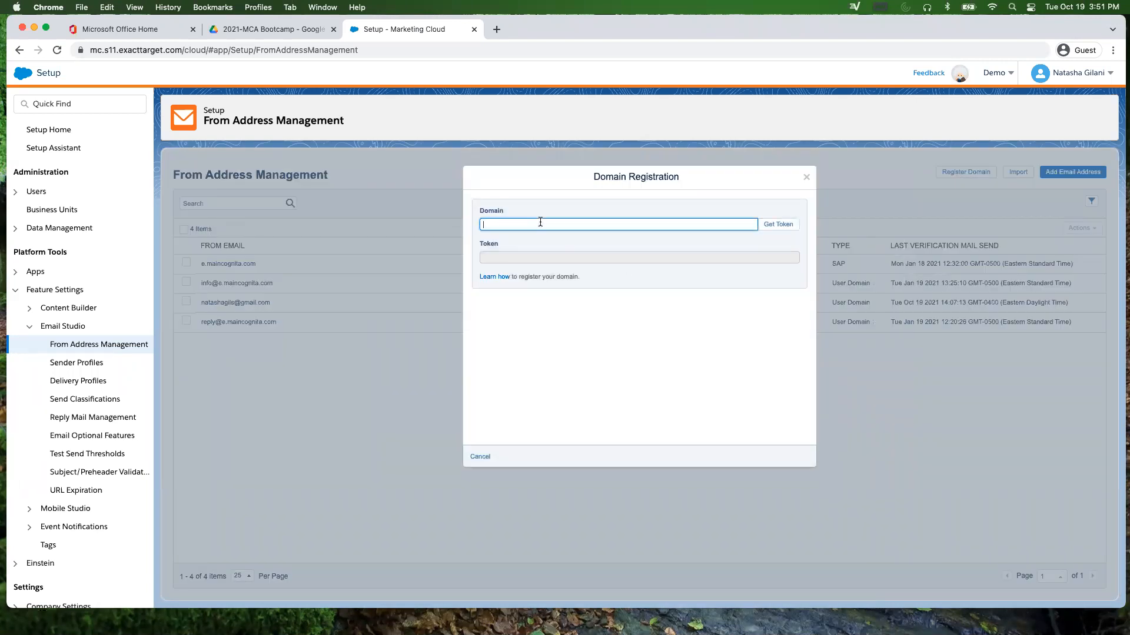
text(applebys.com)
key(super+Left)
text(www.)
click(779, 224)
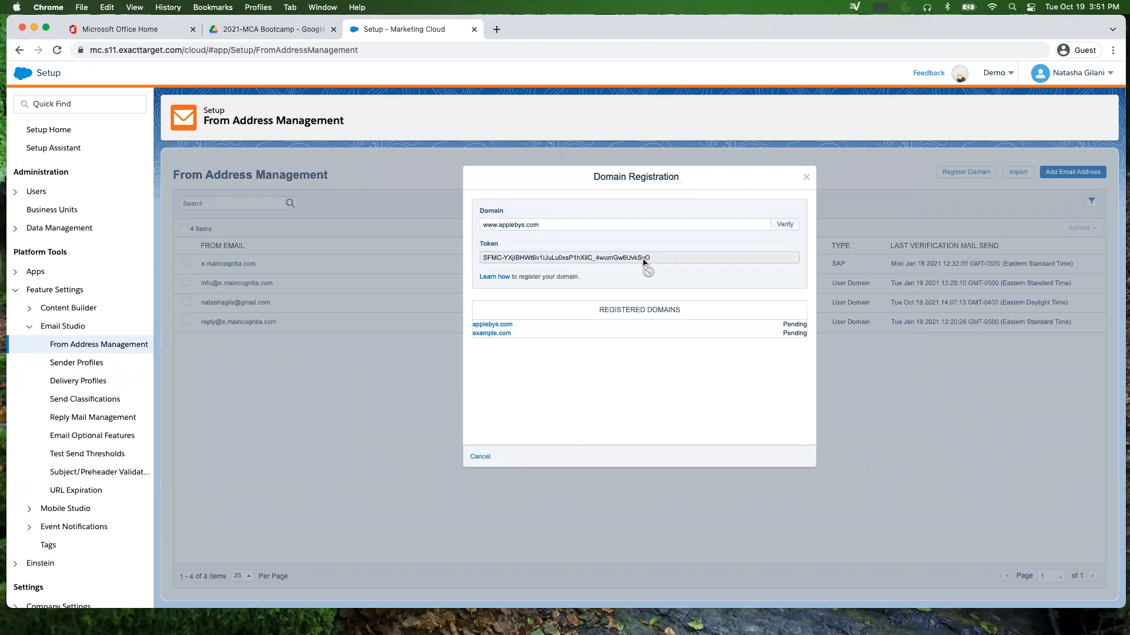
click(806, 180)
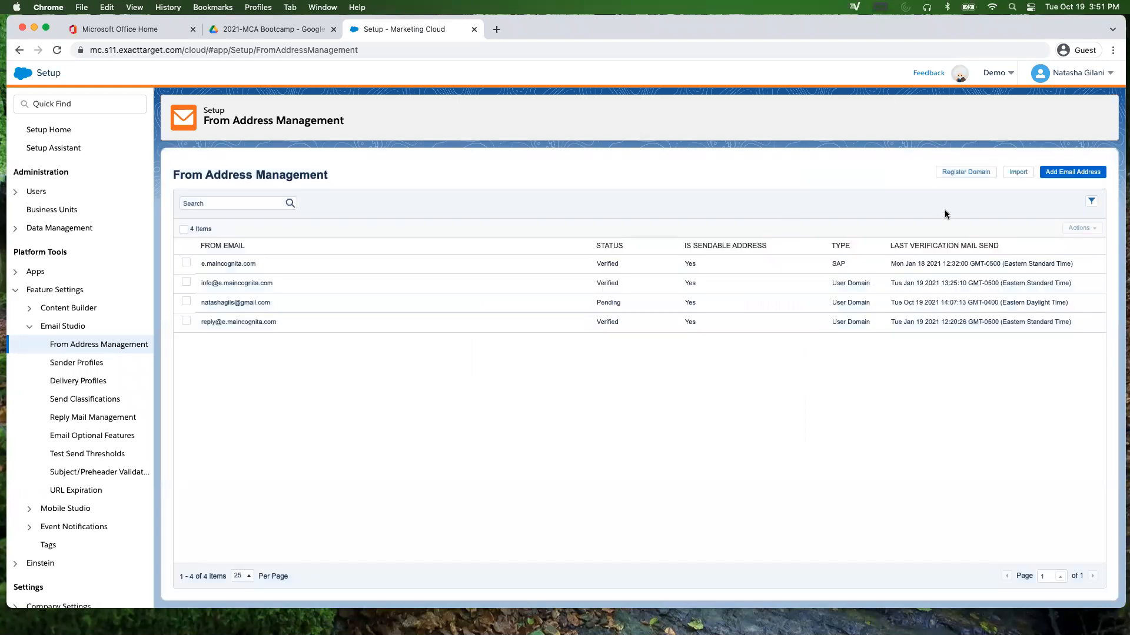
Step: Delete the pending Gmail from address, leaving three verified addresses, then go to Sender Profiles
click(186, 302)
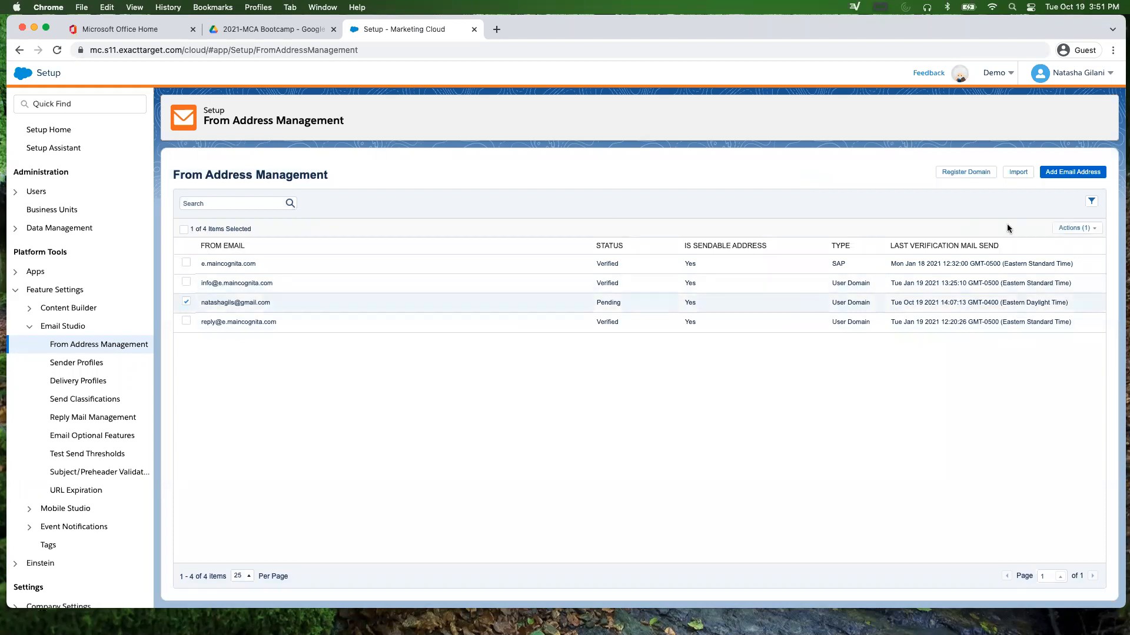
click(1095, 228)
click(1039, 267)
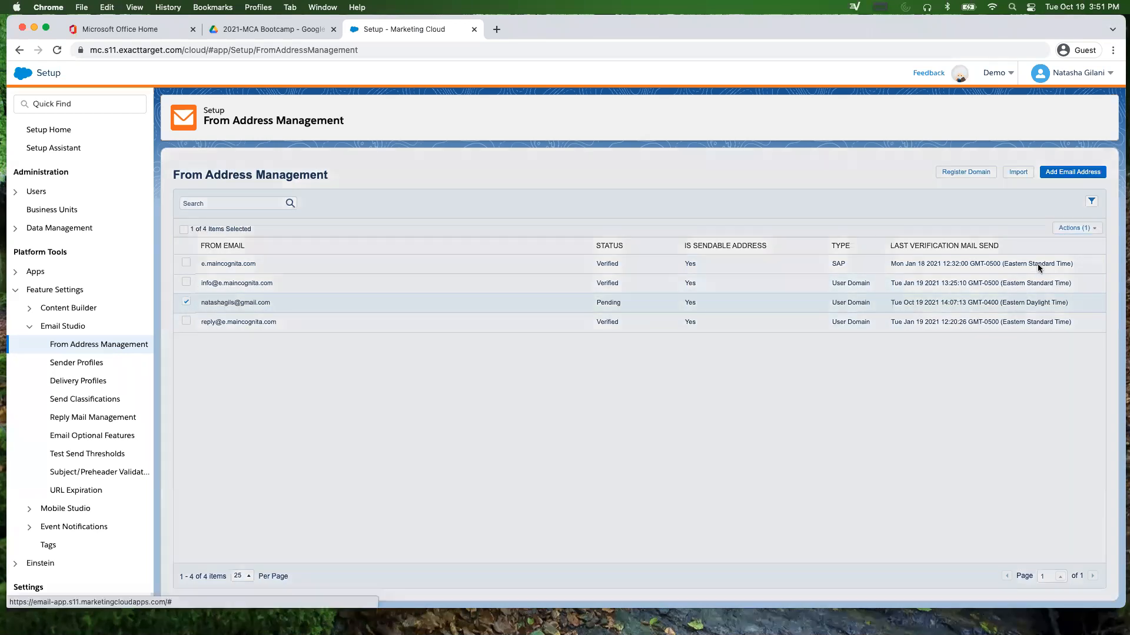
click(780, 231)
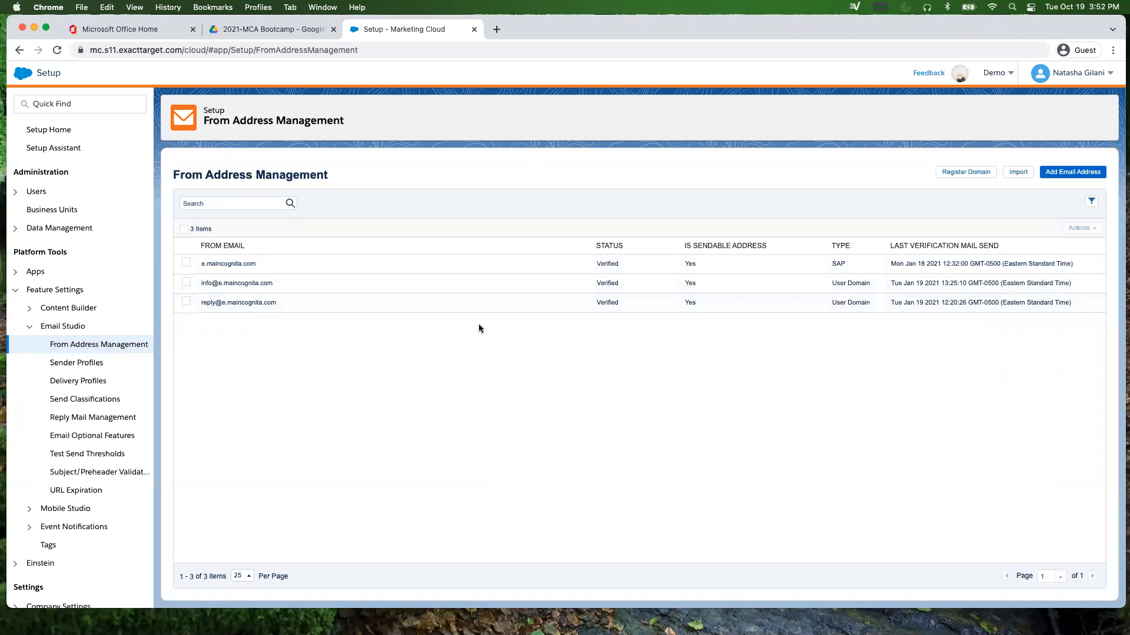
click(86, 363)
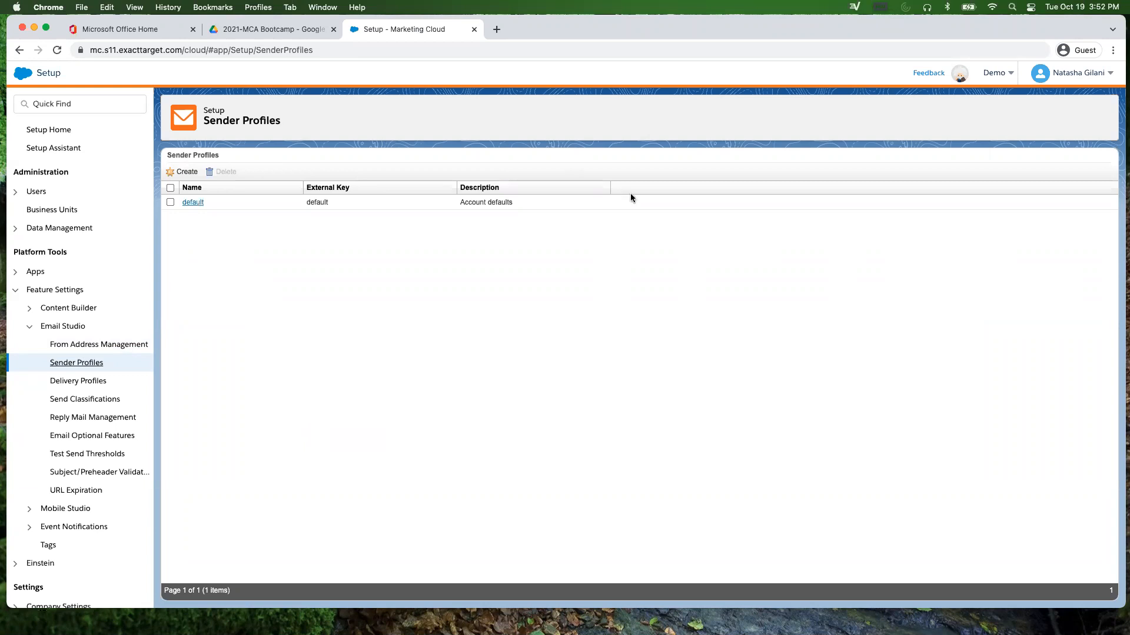
Step: Review the Default sender profile's sender (MA Incognita), From Name and From Email, then cancel unsaved
click(192, 202)
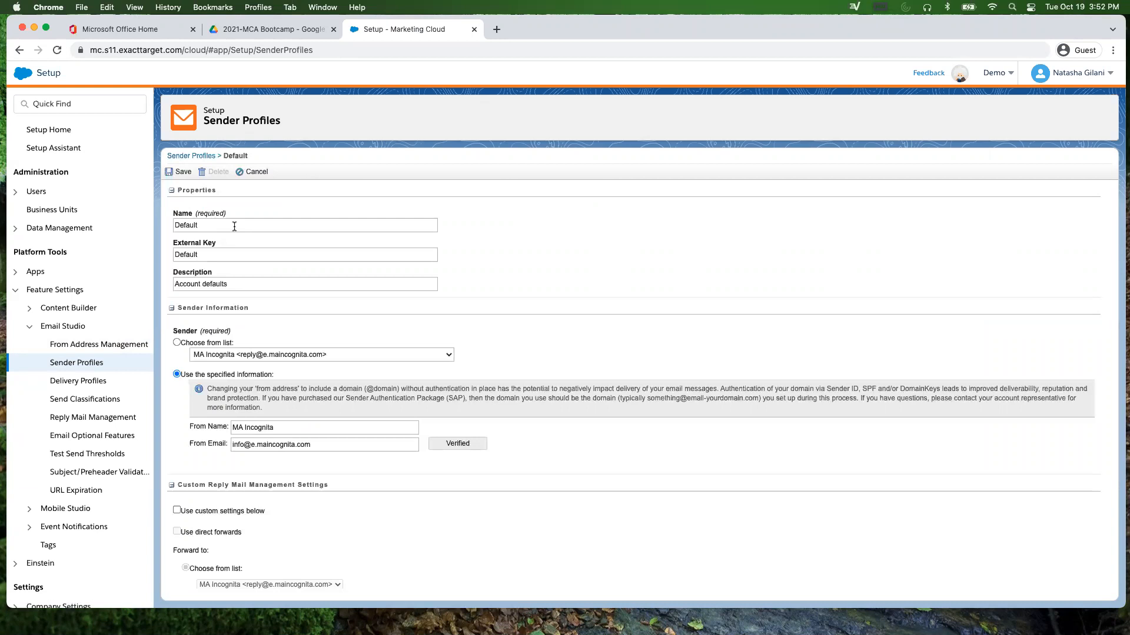
scroll(415, 323, down, 2)
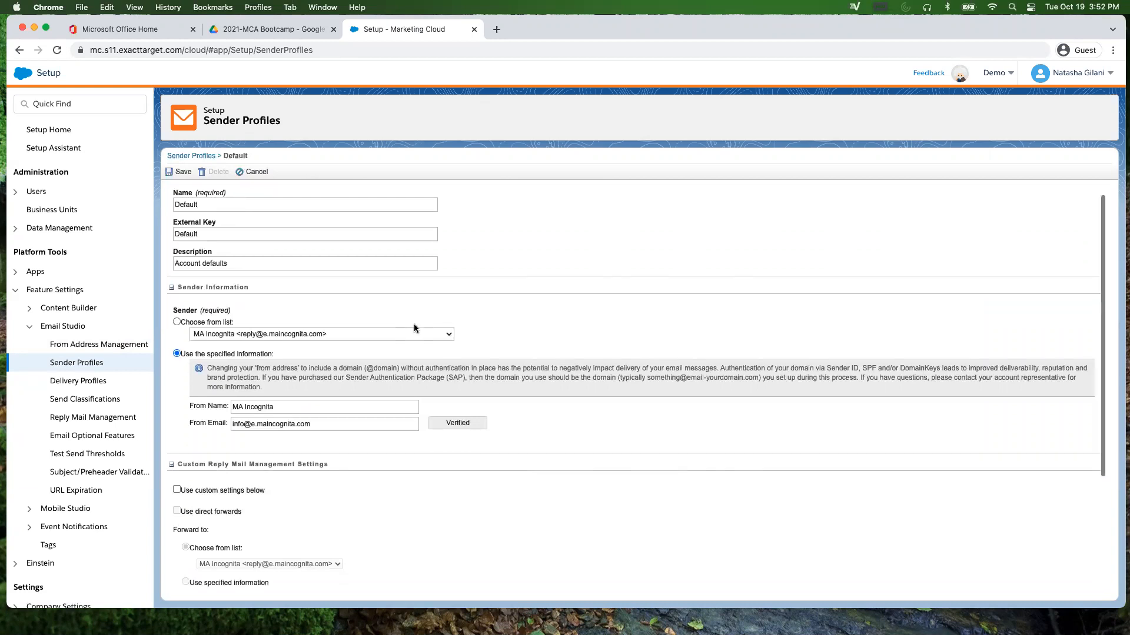
scroll(351, 292, up, 1)
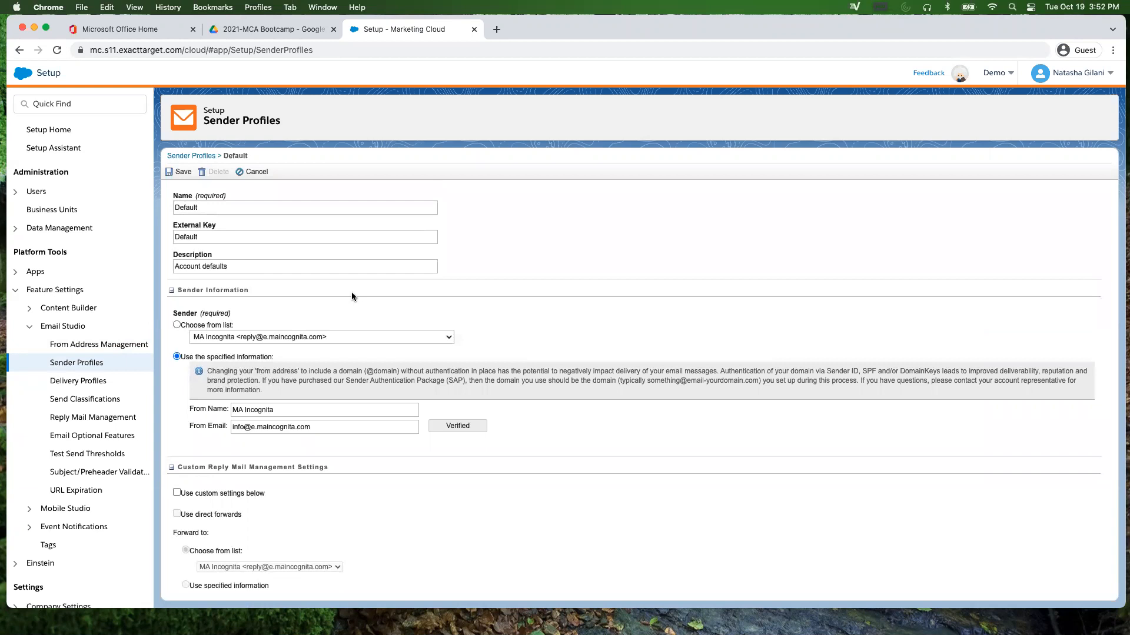
click(238, 337)
click(238, 337)
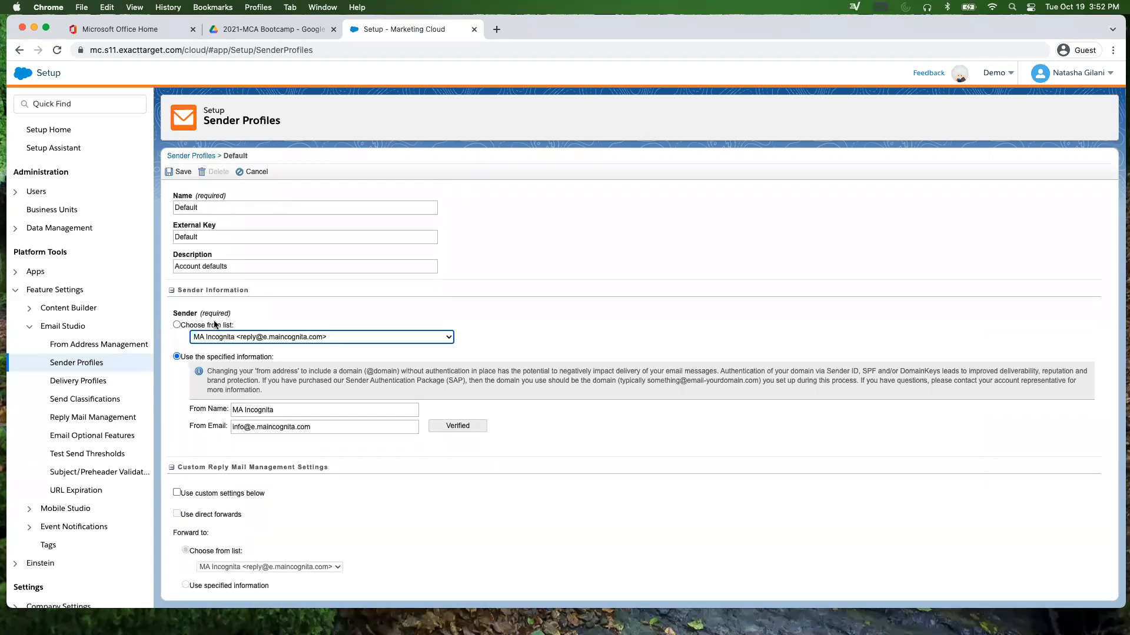
scroll(206, 360, down, 1)
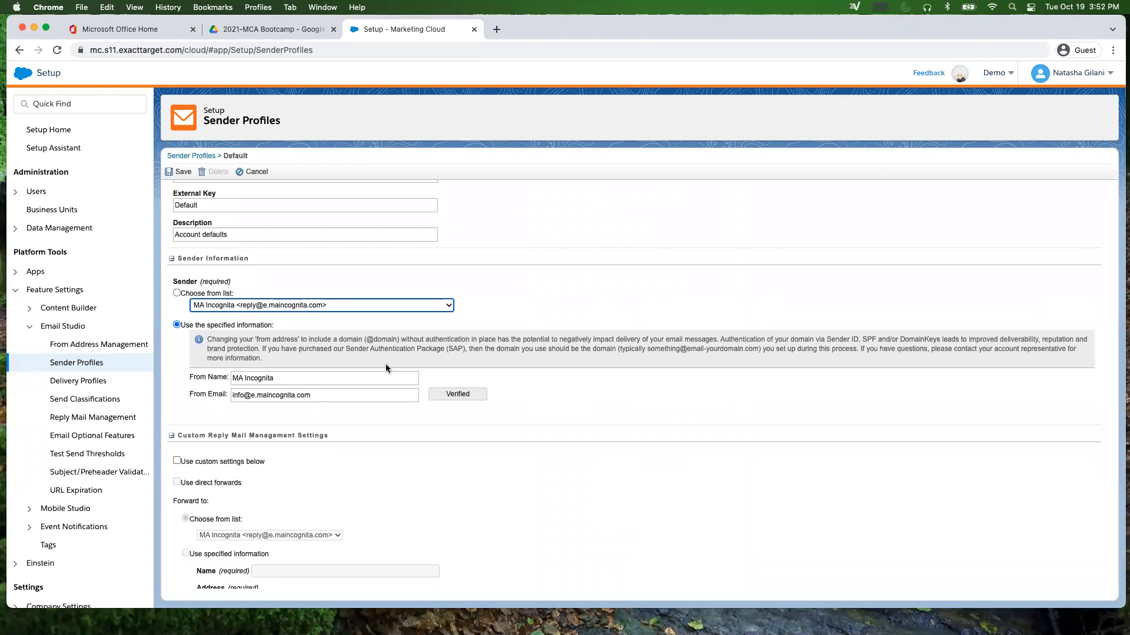
triple_click(323, 377)
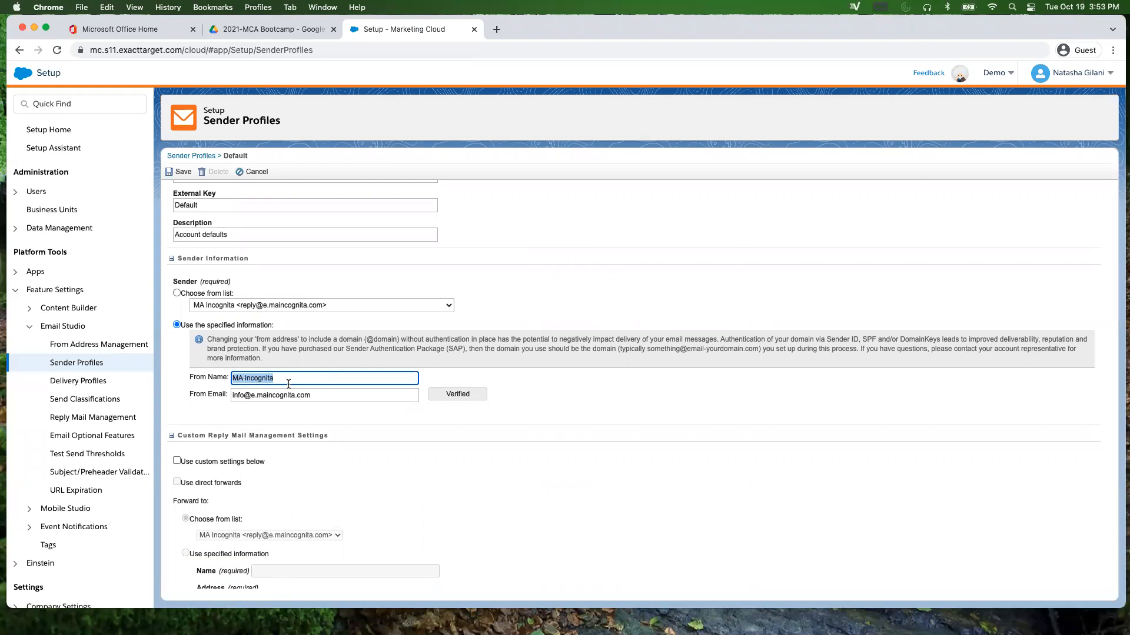
click(278, 400)
triple_click(278, 400)
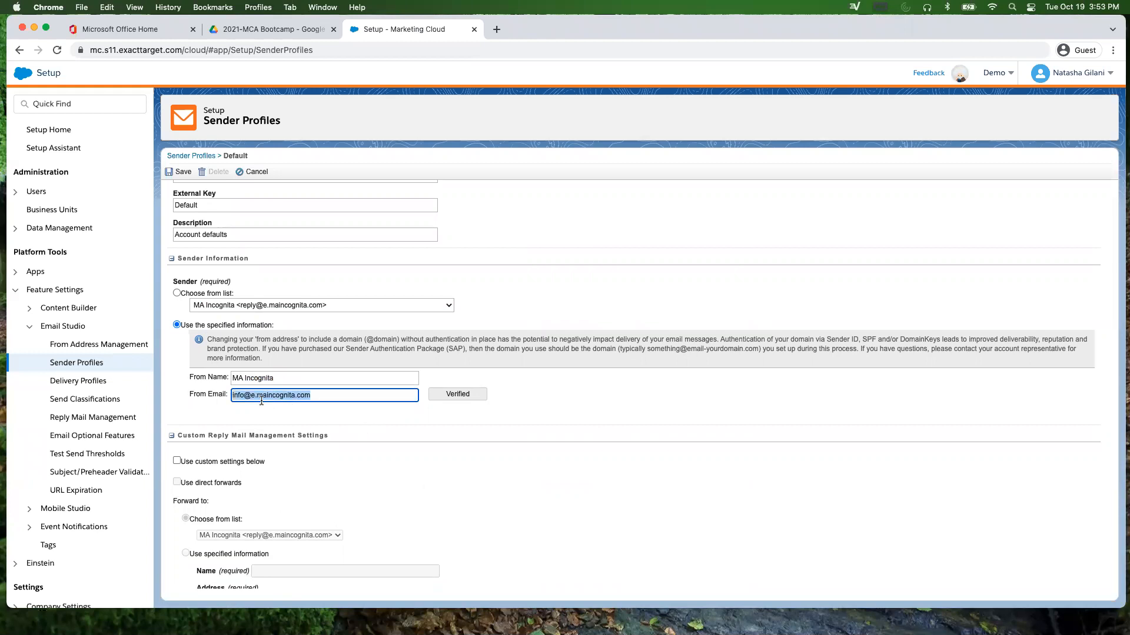
click(368, 426)
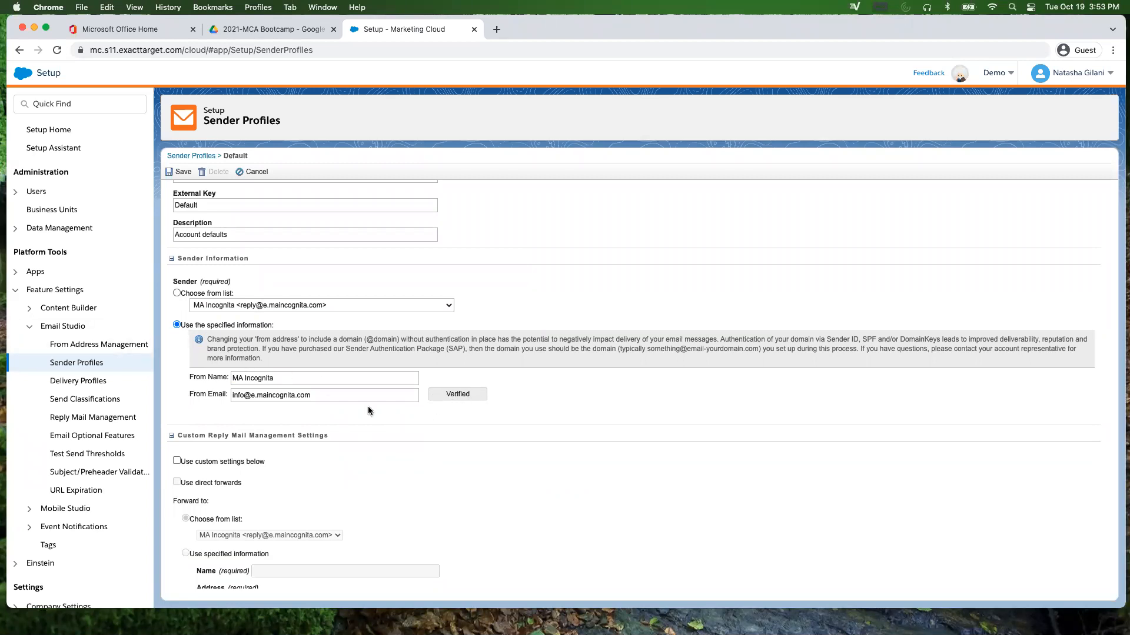
scroll(369, 400, up, 2)
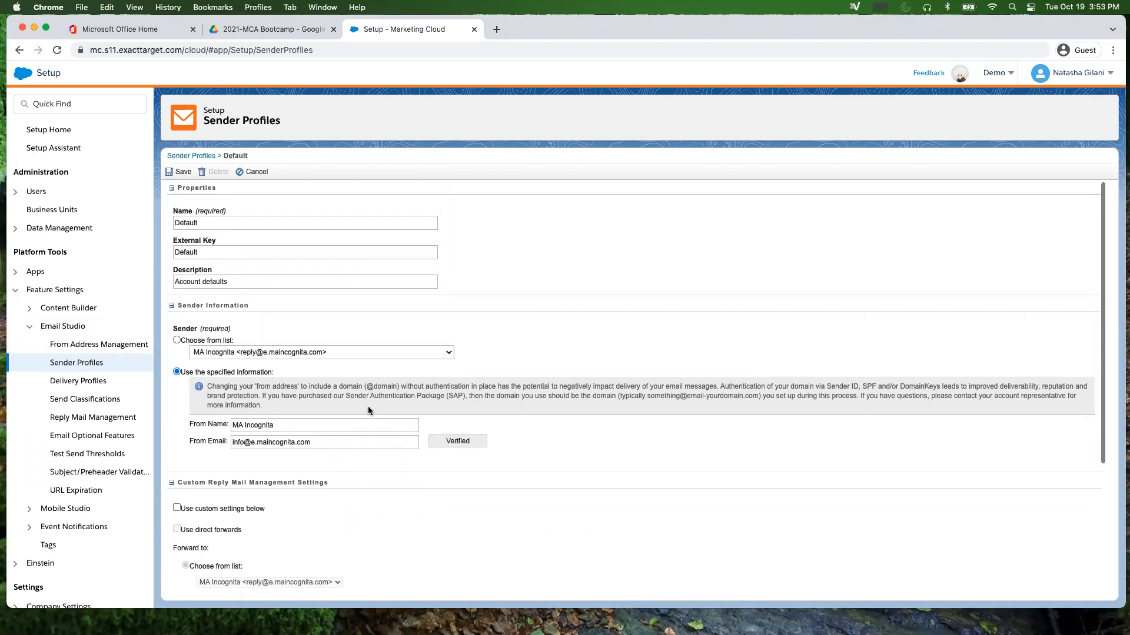
click(249, 171)
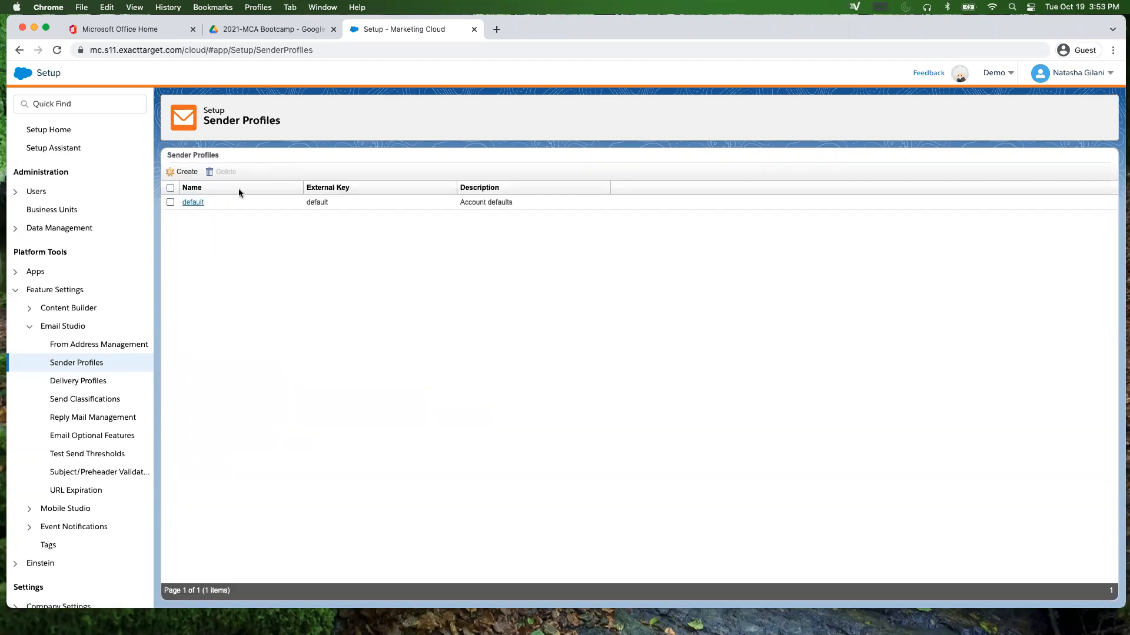
Step: Create a sender profile named Testsenderprofile using 'Use the specified information'
click(181, 170)
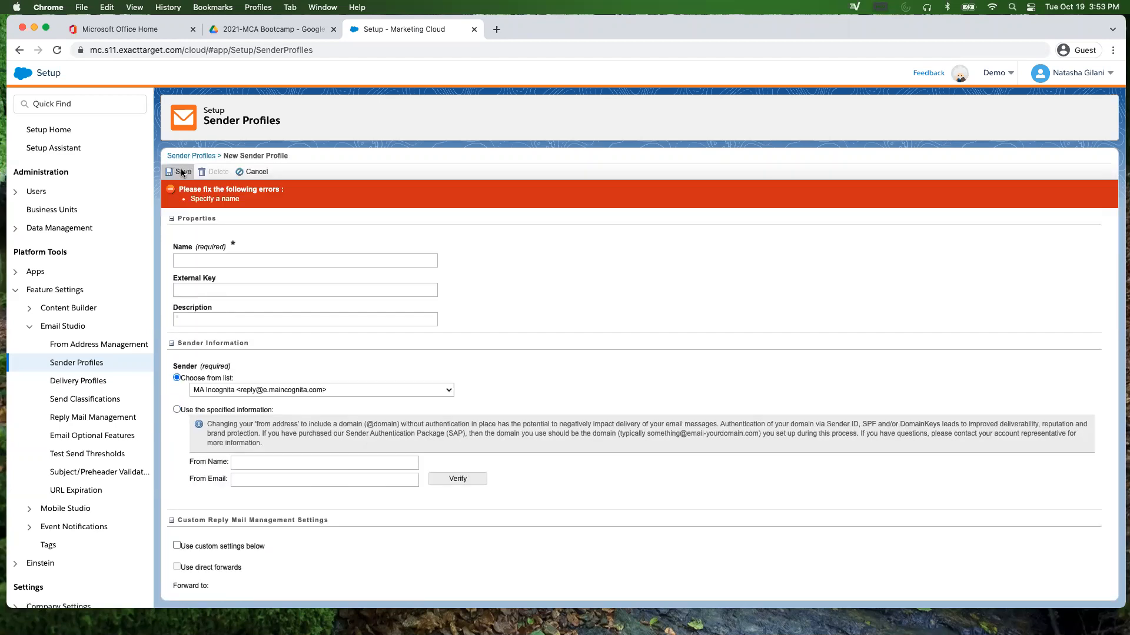
click(233, 263)
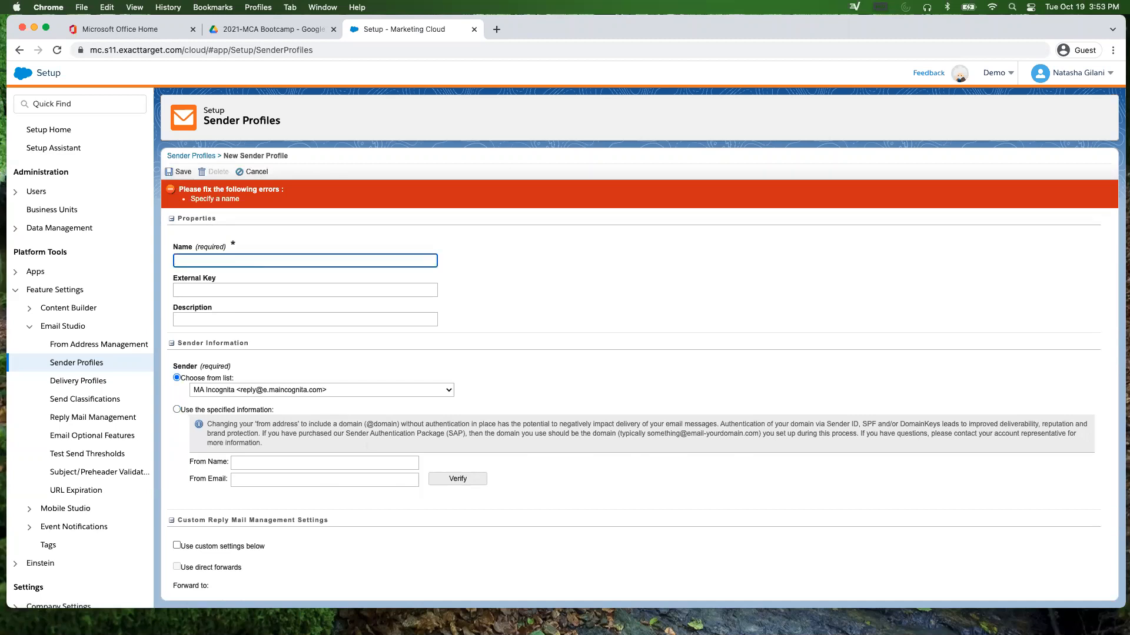
text(Tests)
text(enderprofile)
click(218, 290)
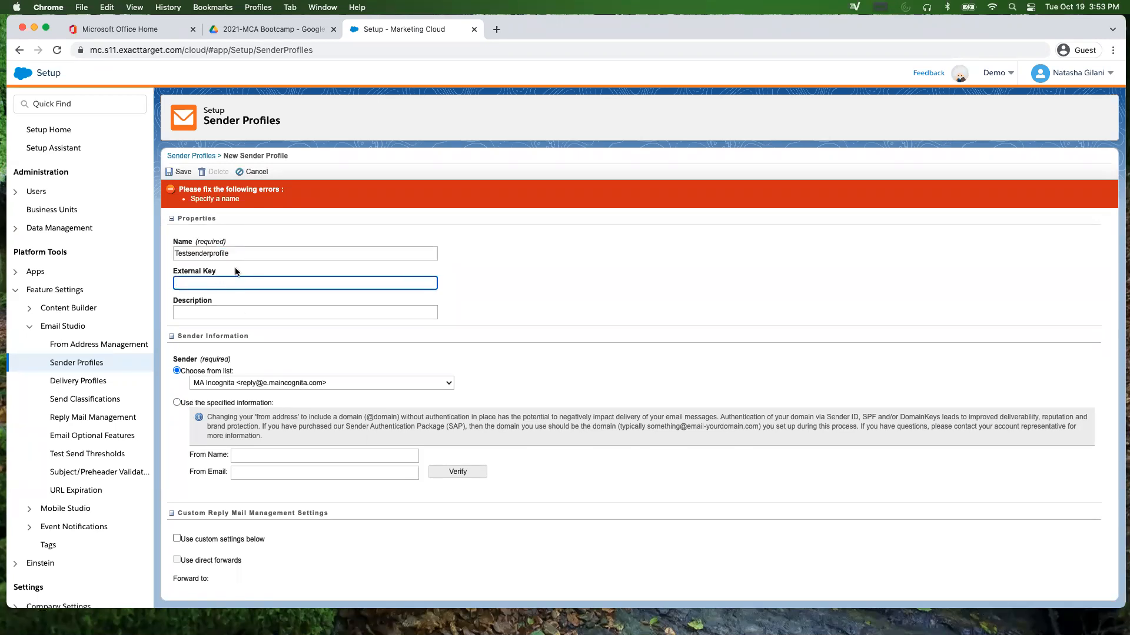
click(176, 404)
Step: Enter From Name 'Marketing' and a marketing from email address, then discard the draft
click(269, 454)
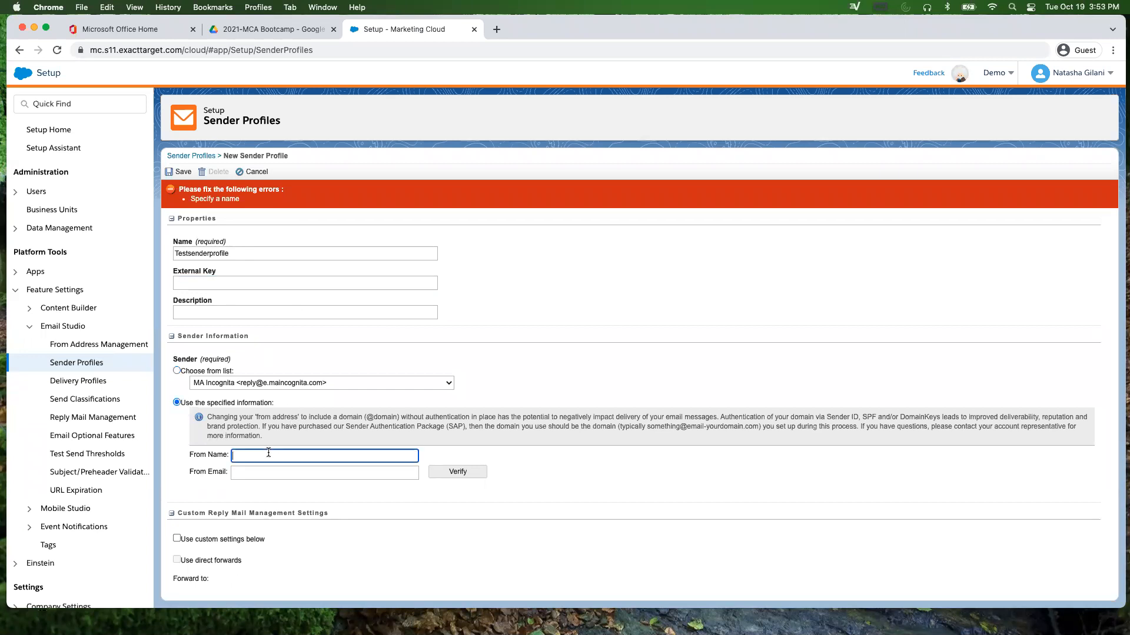
key(Tab)
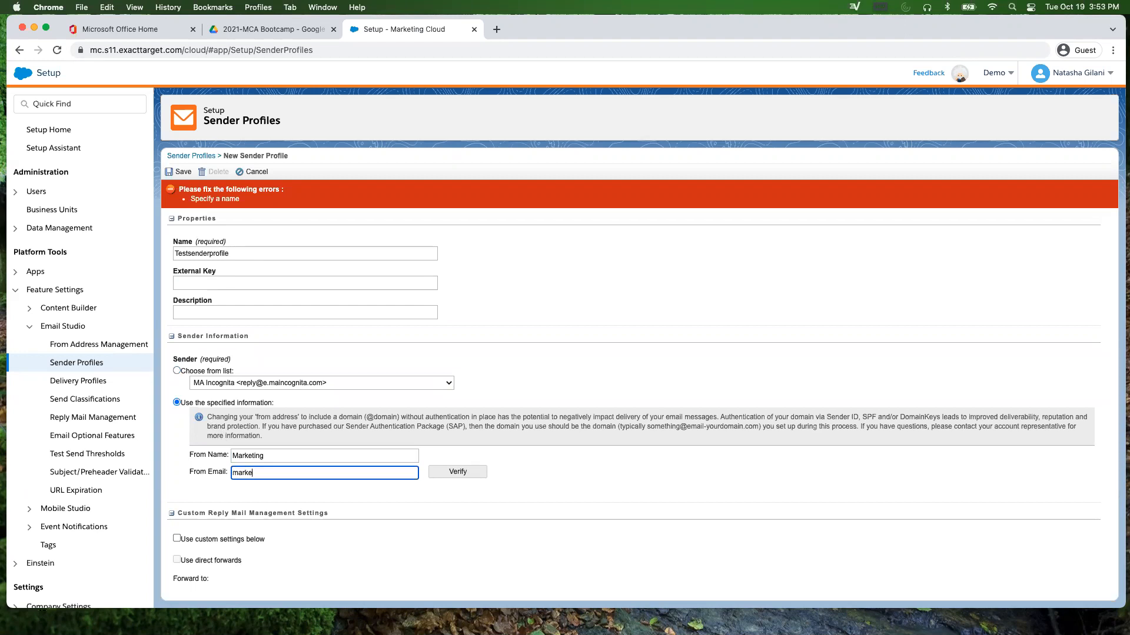
triple_click(323, 474)
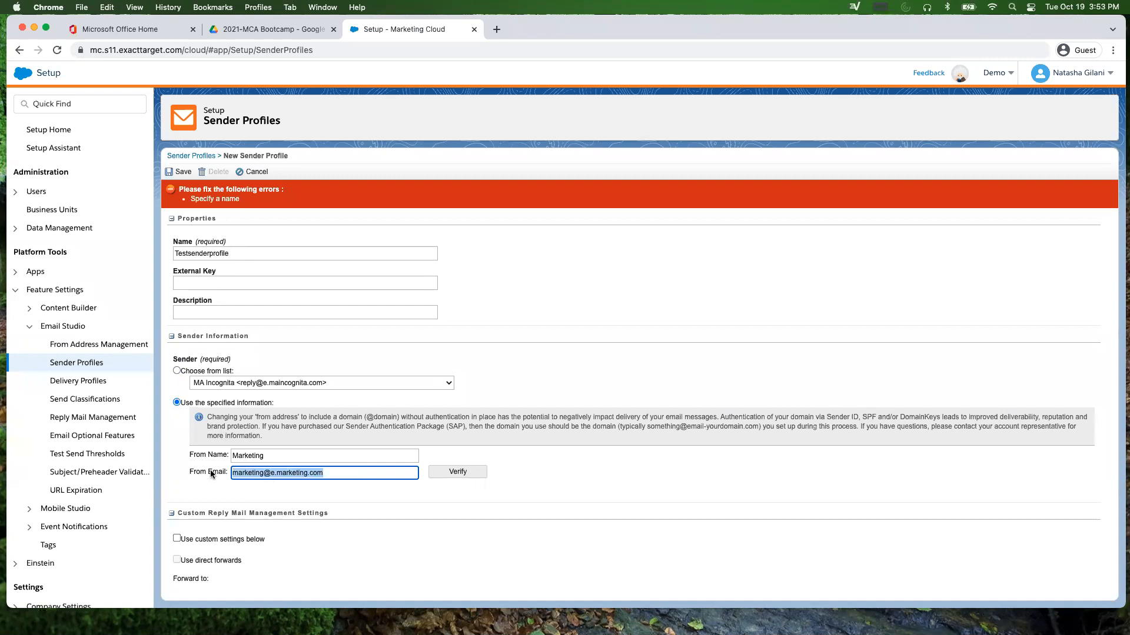
click(329, 474)
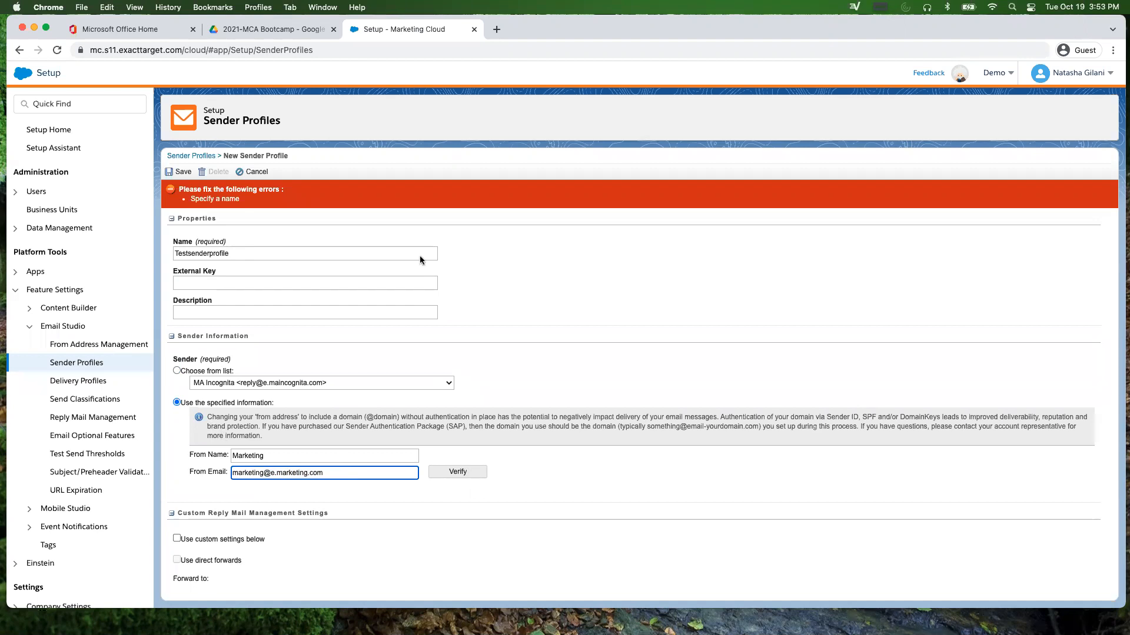
click(265, 176)
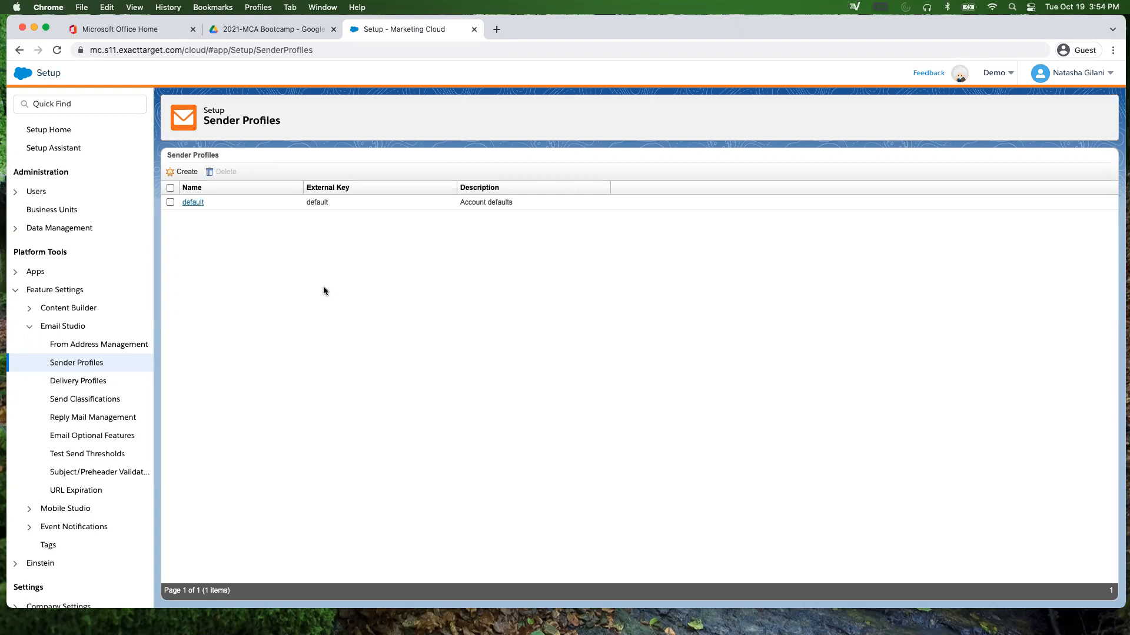
Step: Open the Default delivery profile, try the Footer option None, and cancel without saving
click(74, 382)
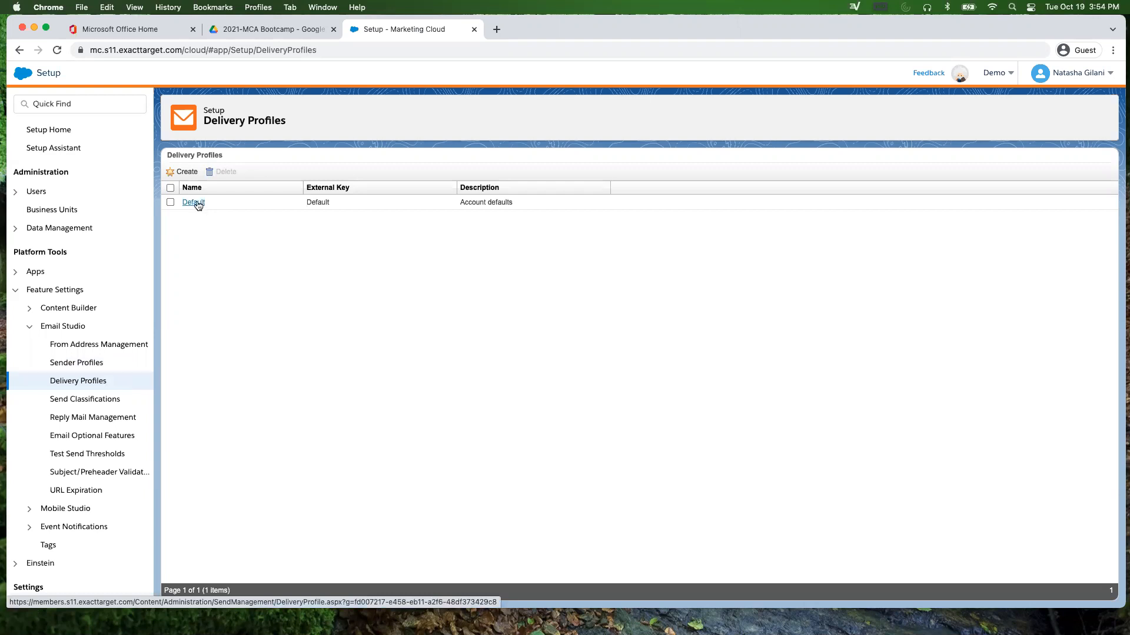
click(198, 203)
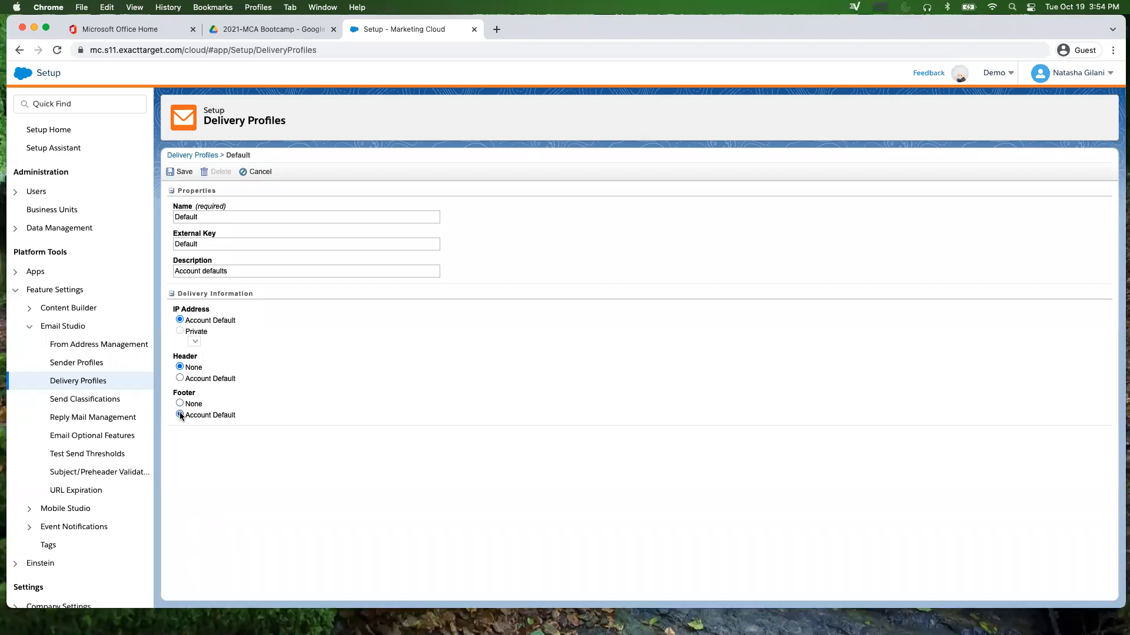
scroll(103, 440, down, 1)
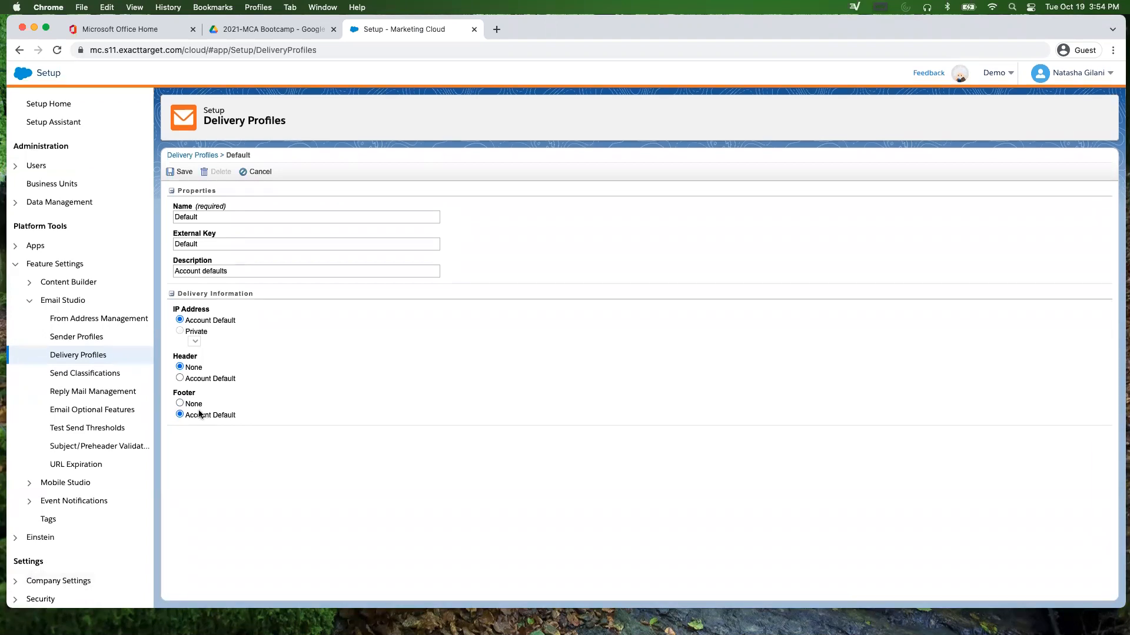
click(180, 403)
click(259, 172)
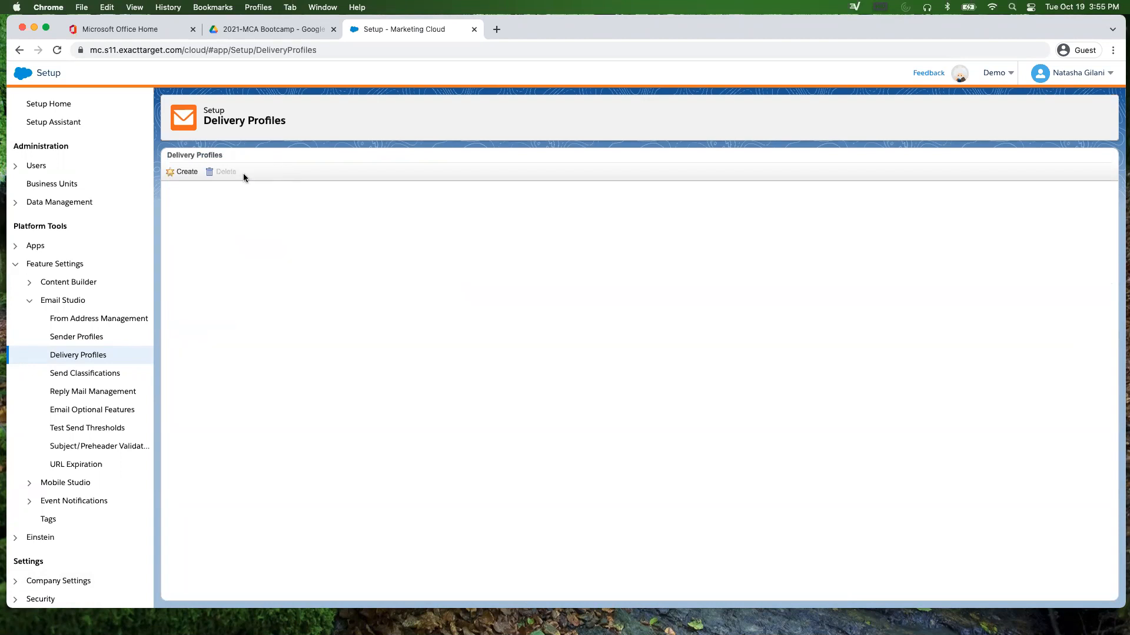
Step: Check Default Commercial's sender profile and send priority options, keeping Normal, and cancel unchanged
click(70, 378)
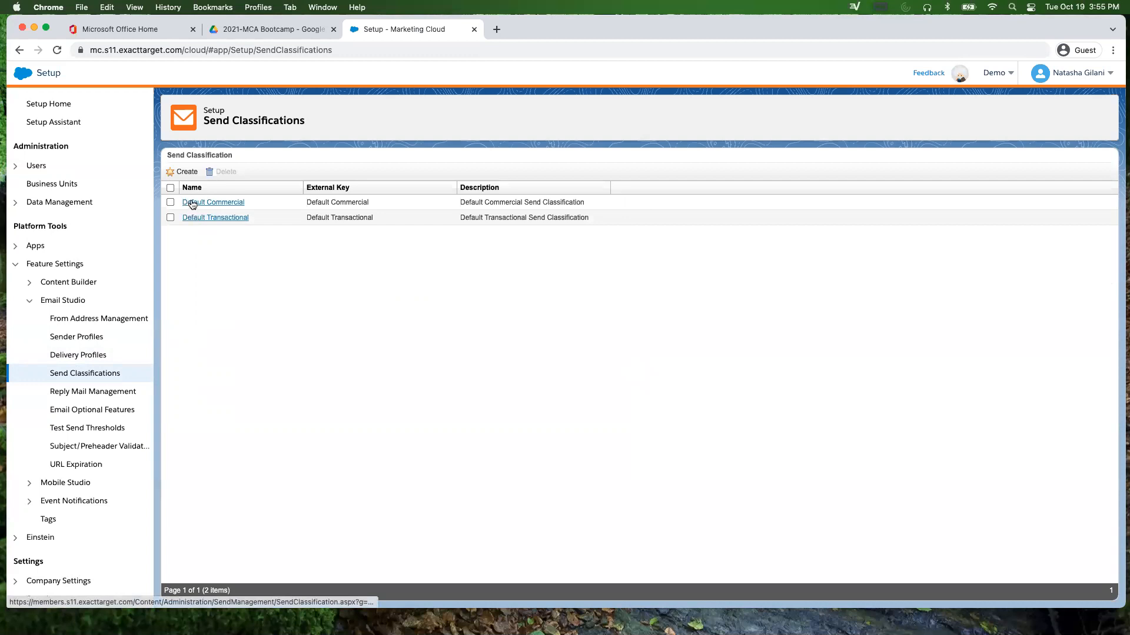
click(192, 203)
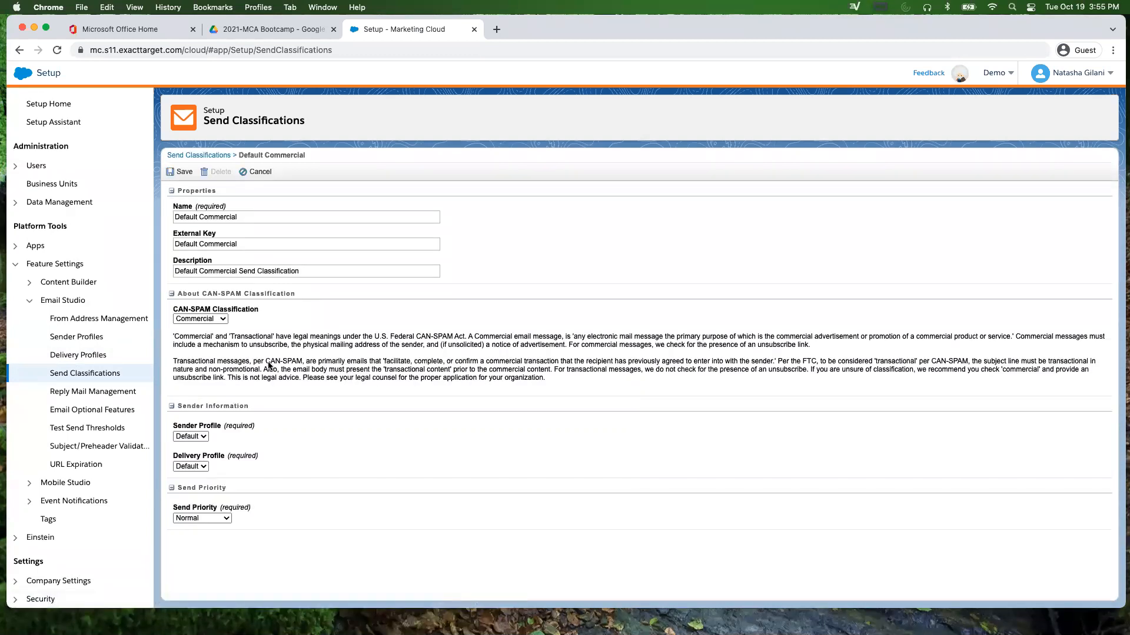
click(201, 438)
click(197, 436)
click(214, 518)
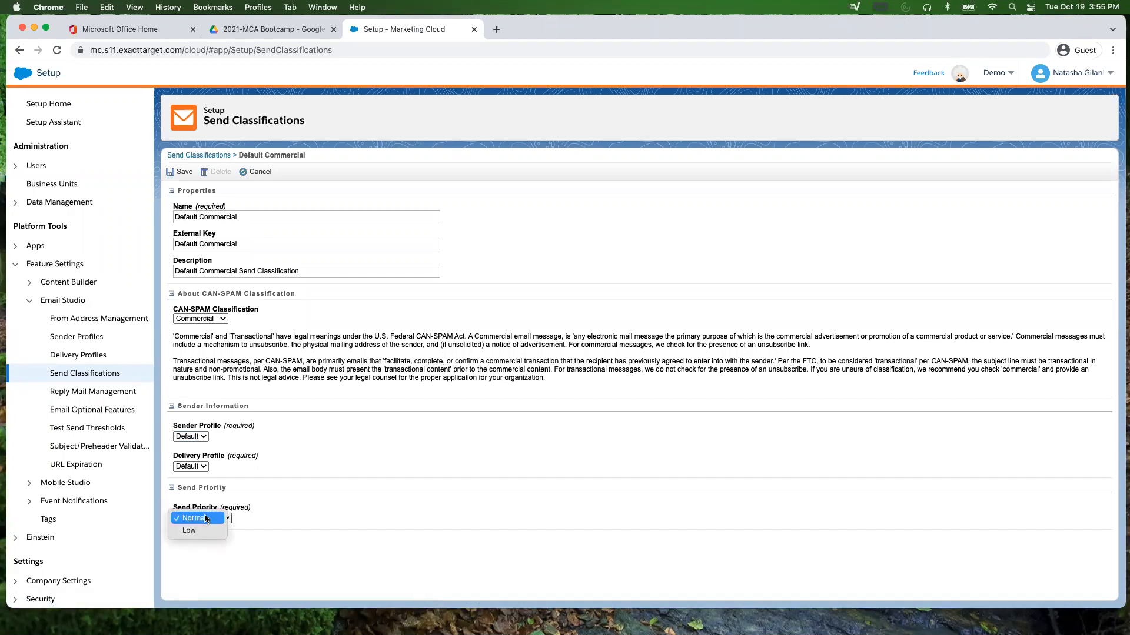
click(270, 499)
click(207, 519)
click(264, 513)
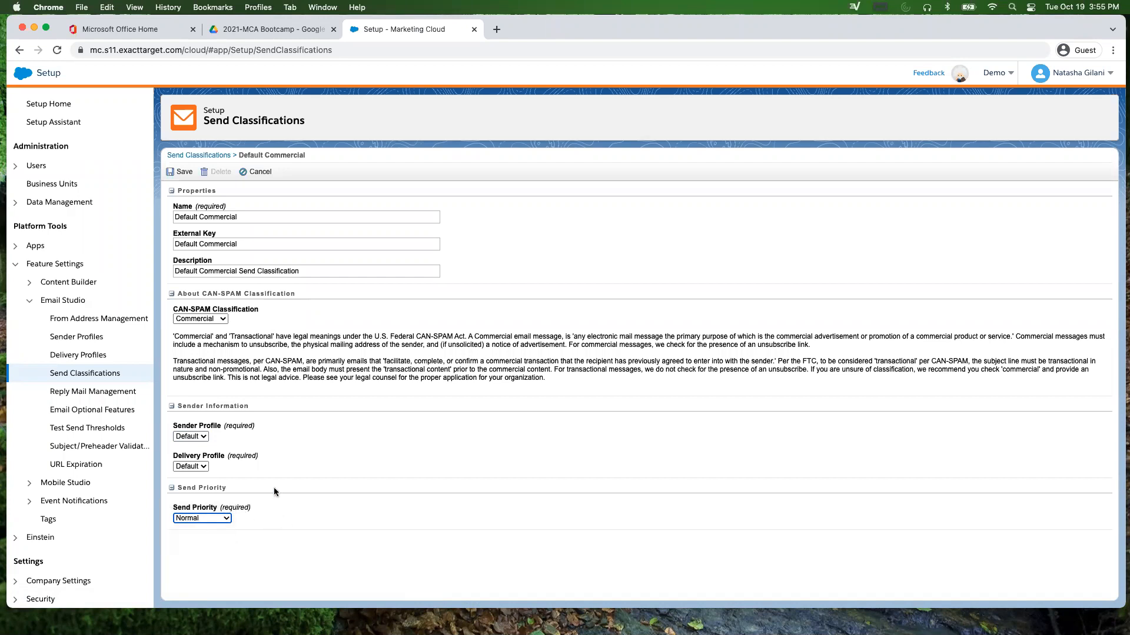
click(211, 516)
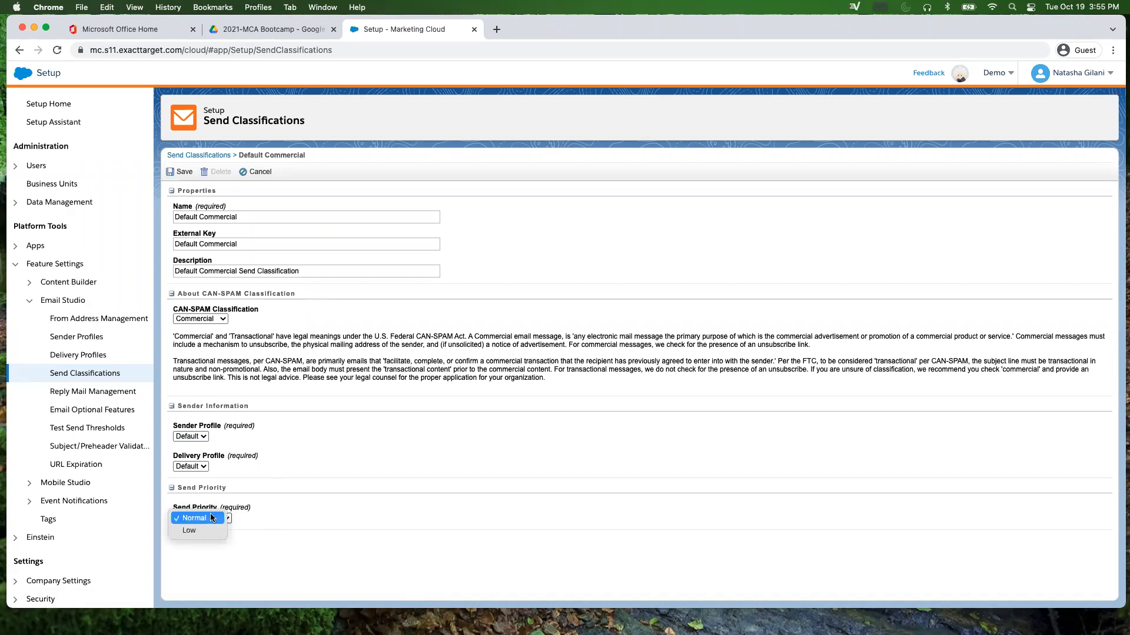
click(261, 505)
click(265, 171)
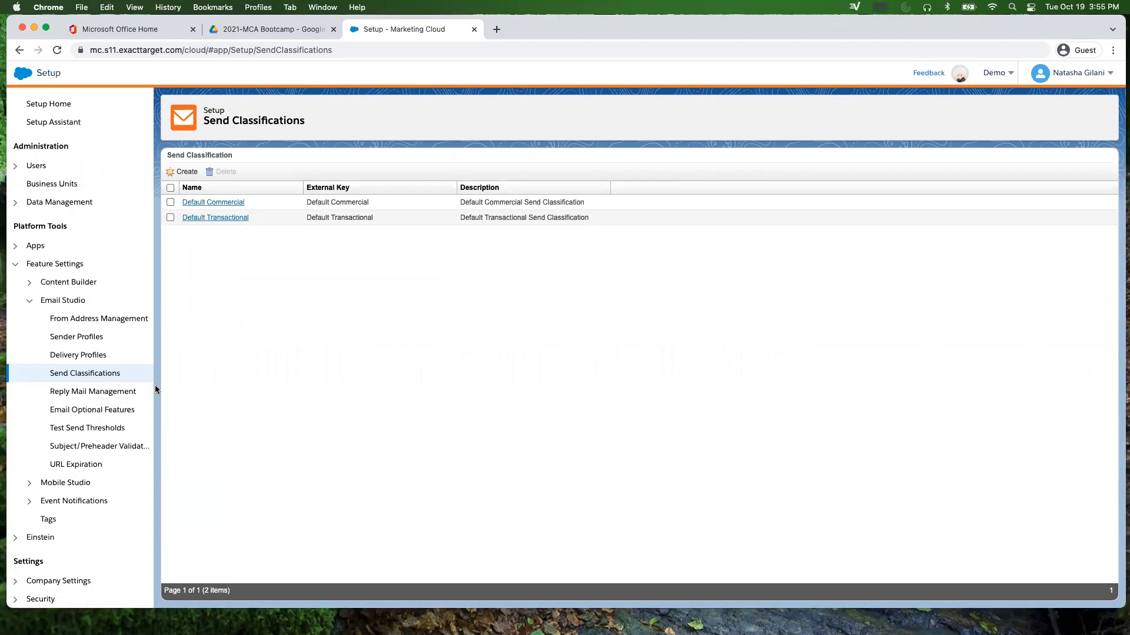
Step: Present slide 31, Reply Mail Management (RMM), full screen in PowerPoint
drag(776, 20, 860, 201)
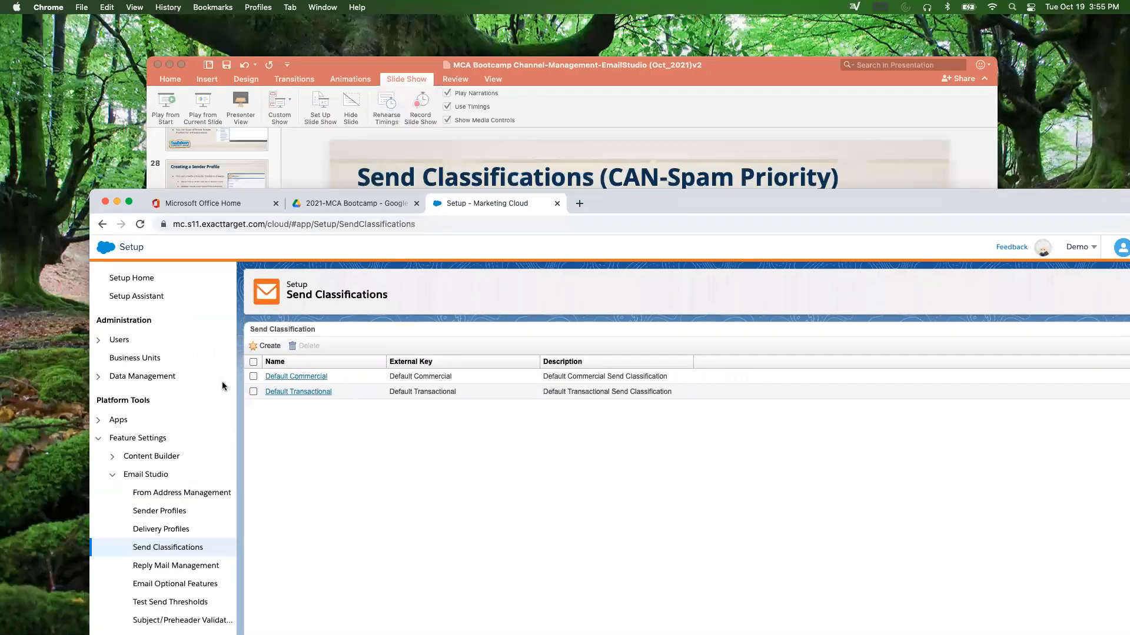
click(221, 177)
click(218, 384)
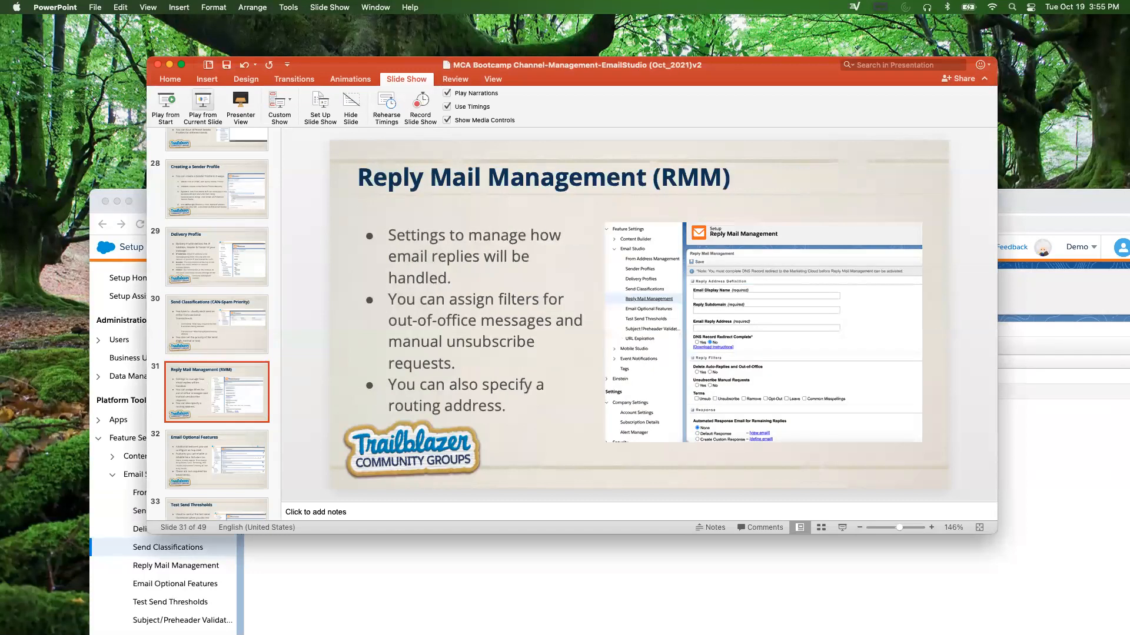
click(202, 104)
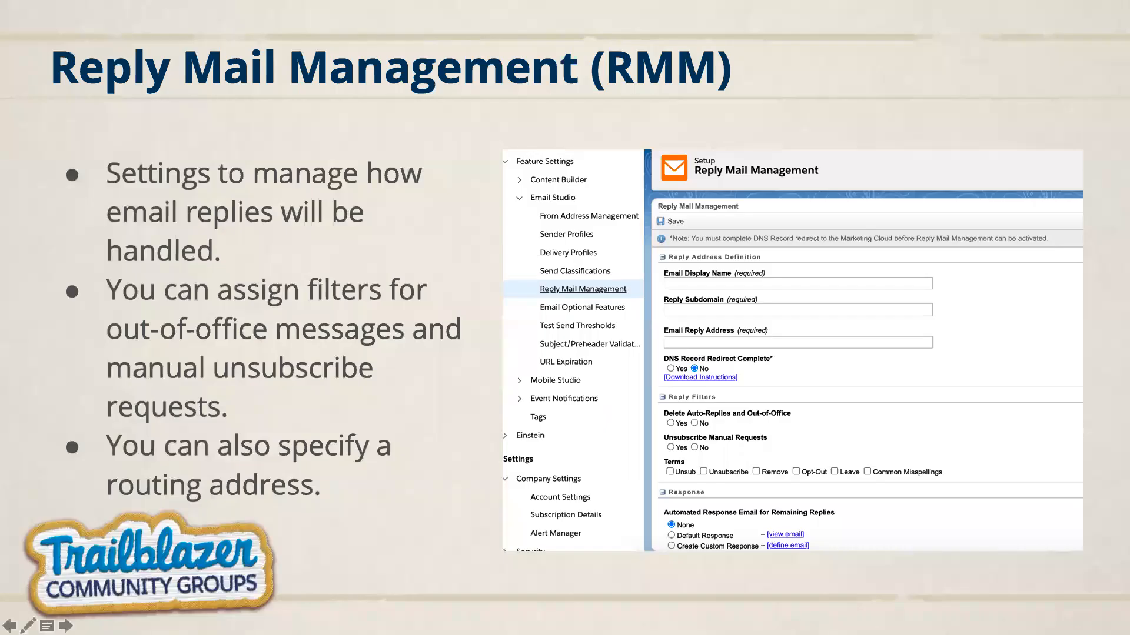
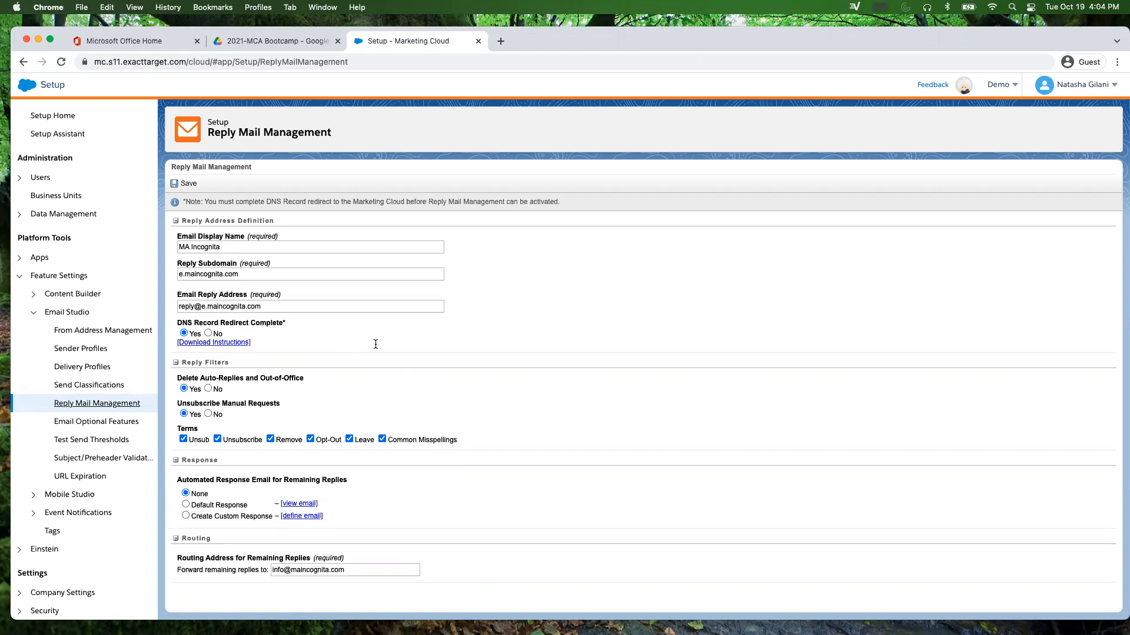
Step: Select the Email Reply Address value to review it, then go to Email Optional Features
click(201, 309)
double_click(201, 308)
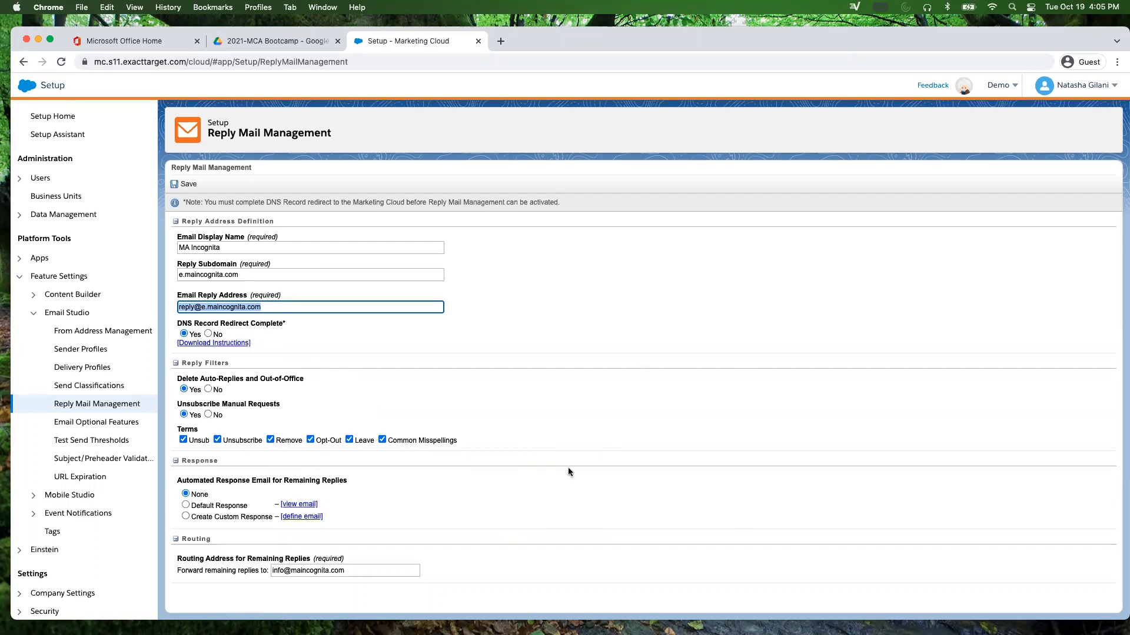
scroll(335, 518, down, 1)
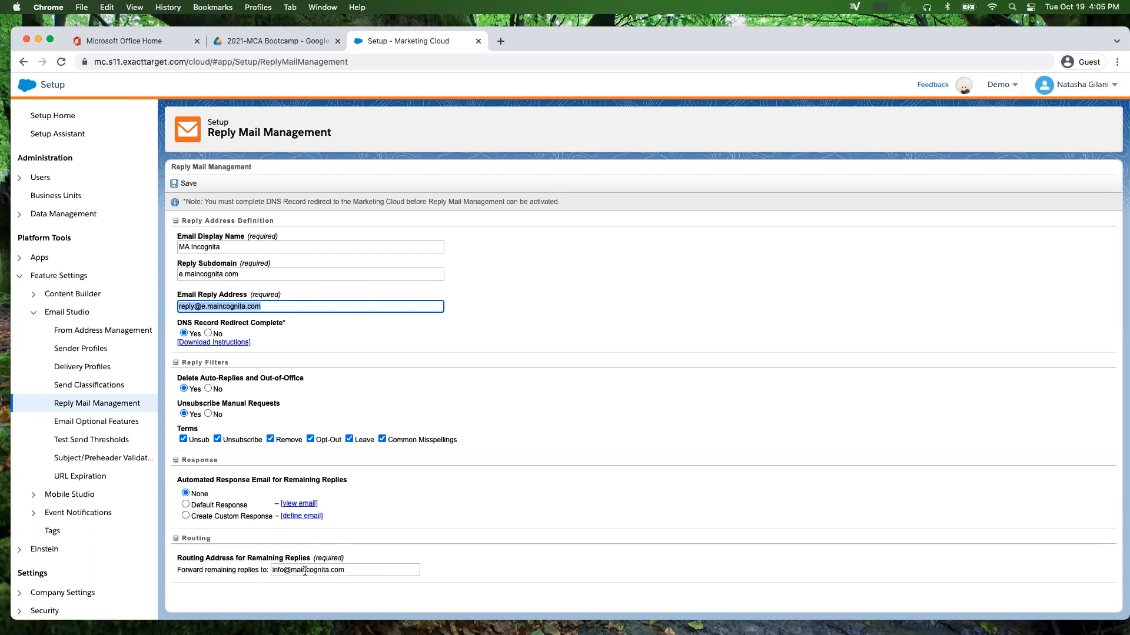
click(90, 423)
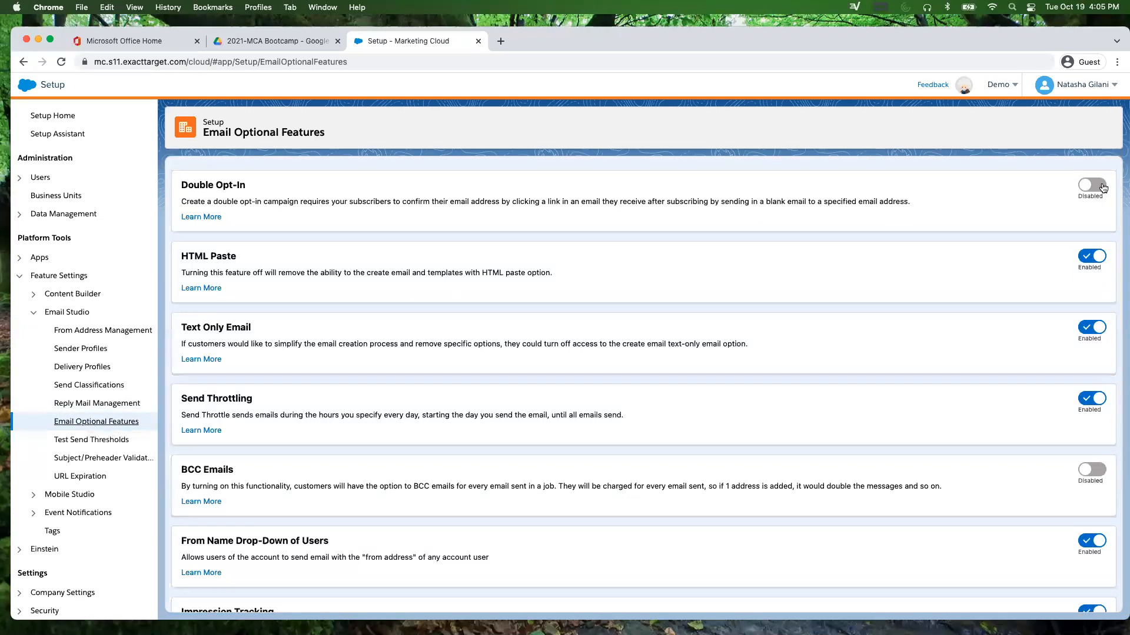
Step: Check the optional feature toggles (BCC Emails off, Impression Tracking on), then go to Sender Profiles
scroll(913, 357, down, 3)
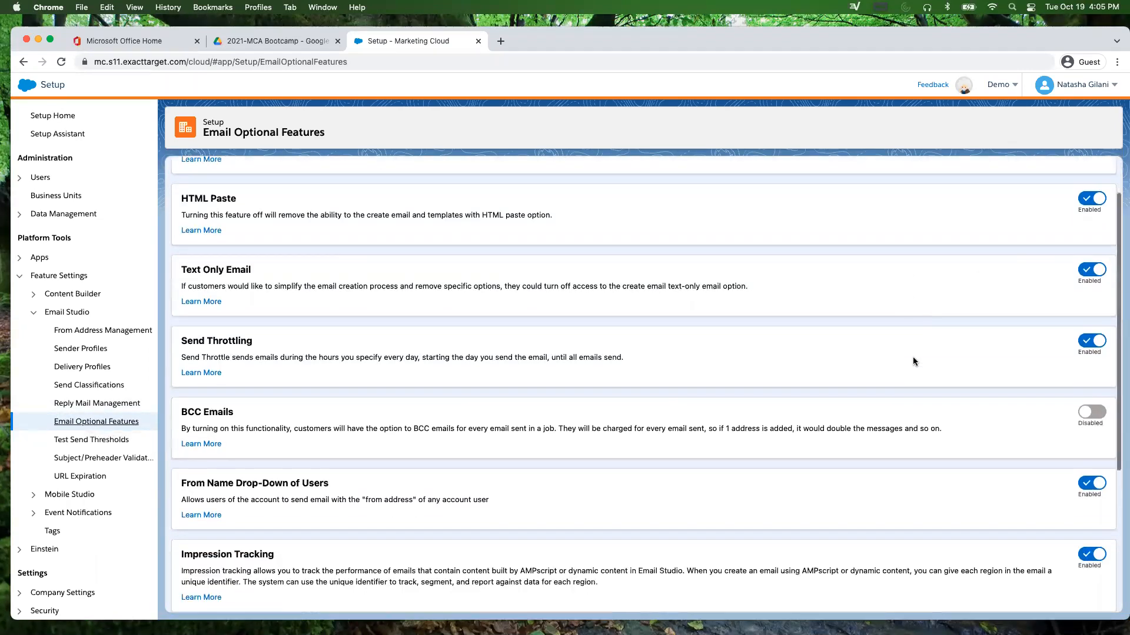
scroll(913, 360, down, 3)
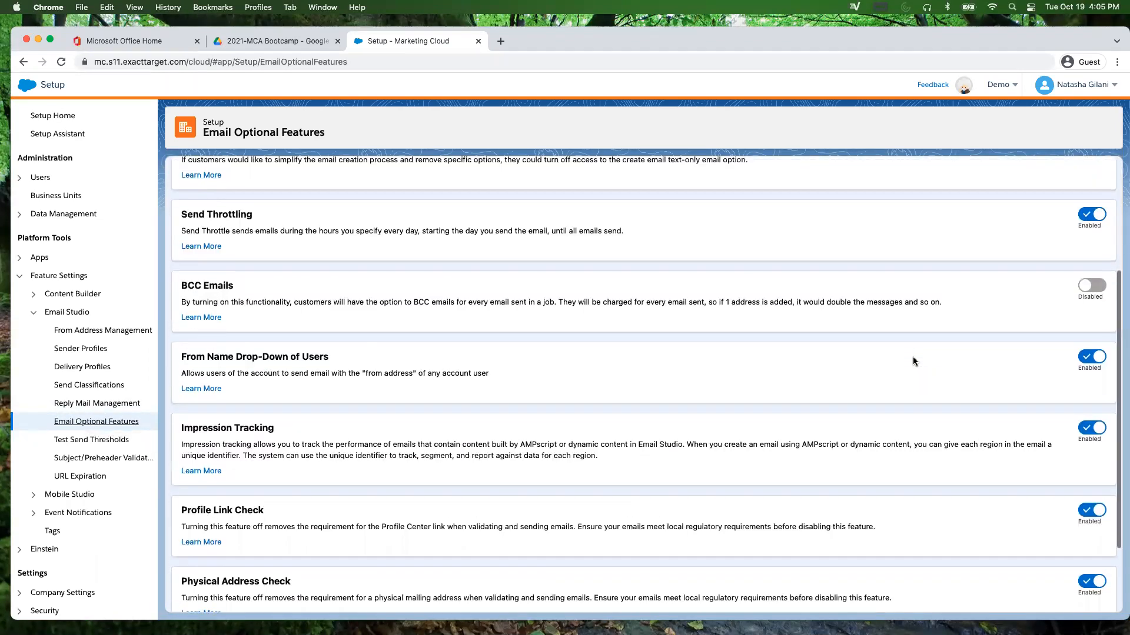
scroll(912, 356, down, 2)
scroll(912, 356, down, 2)
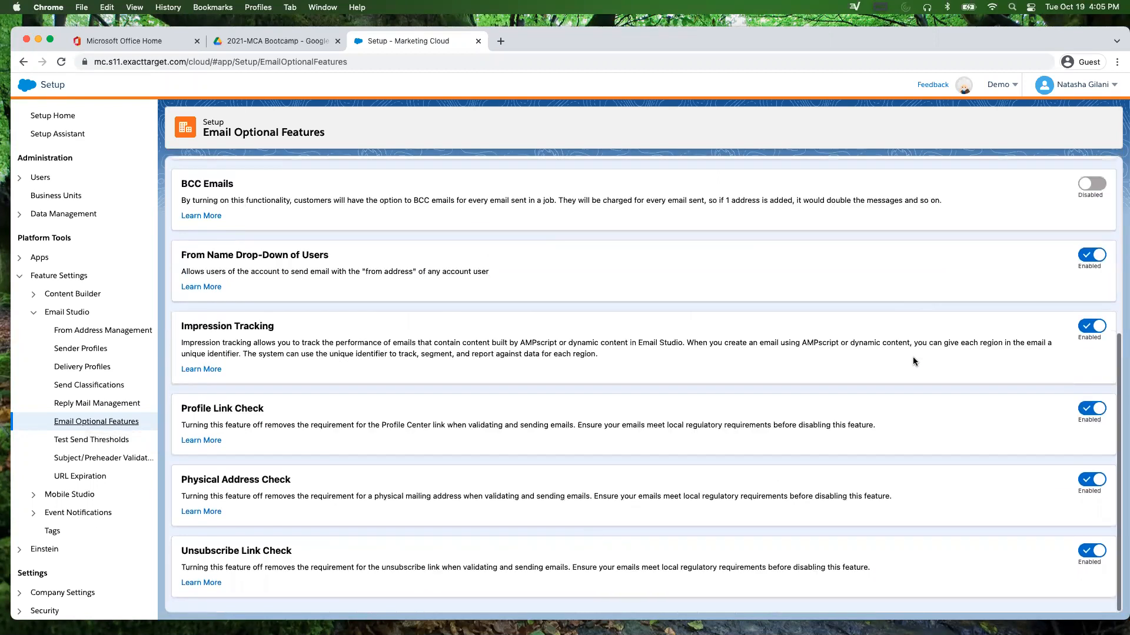
scroll(375, 257, up, 5)
scroll(258, 263, up, 5)
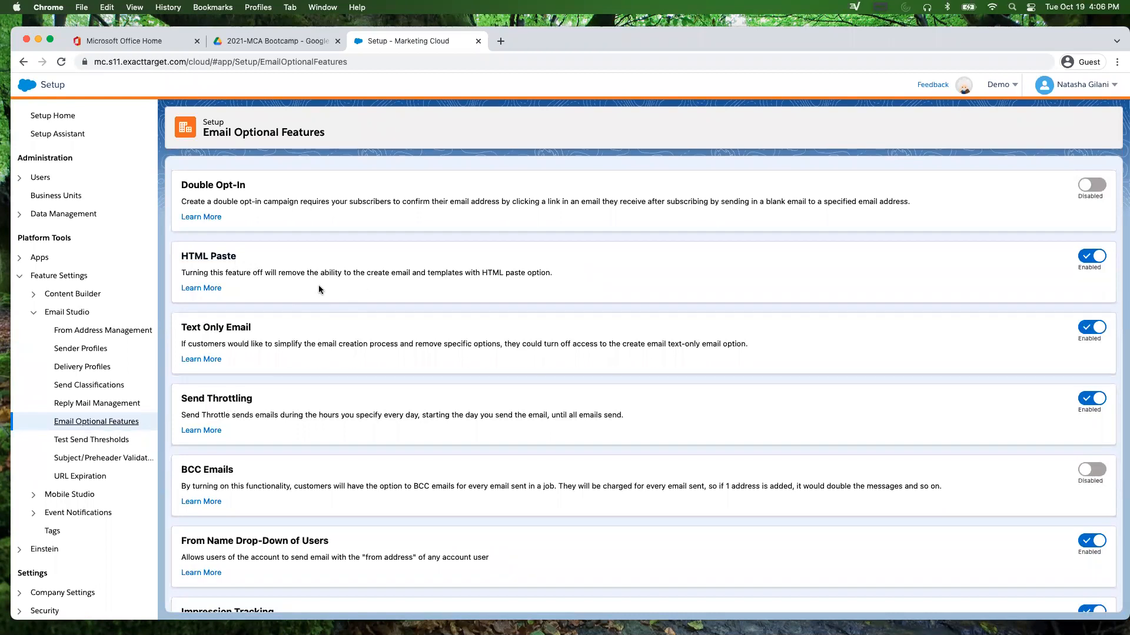
scroll(305, 288, down, 2)
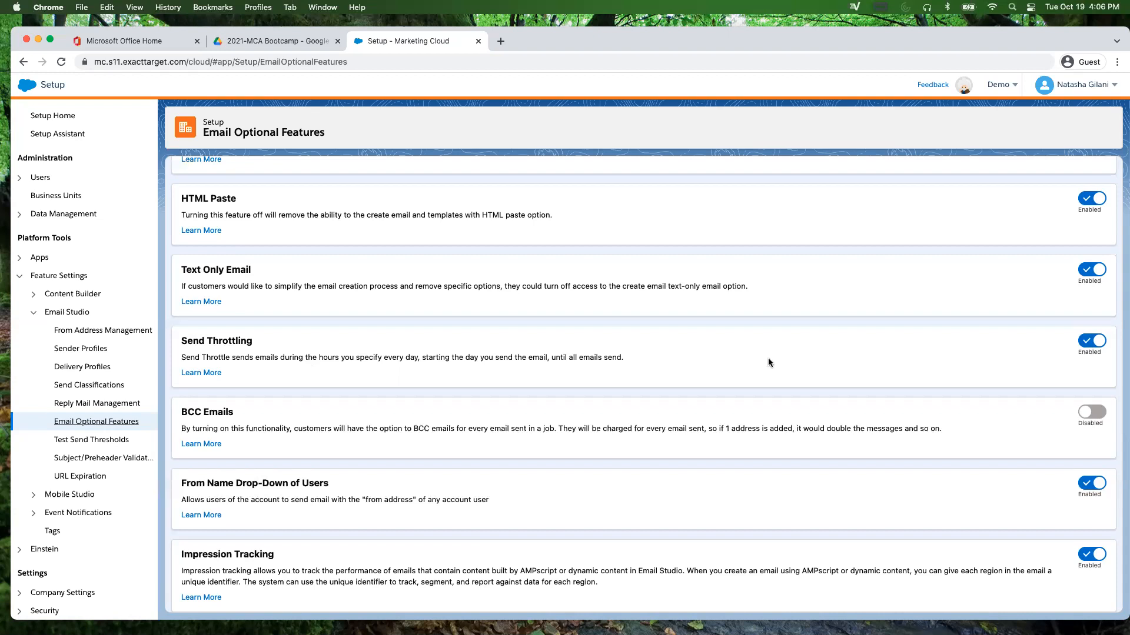
scroll(559, 413, down, 2)
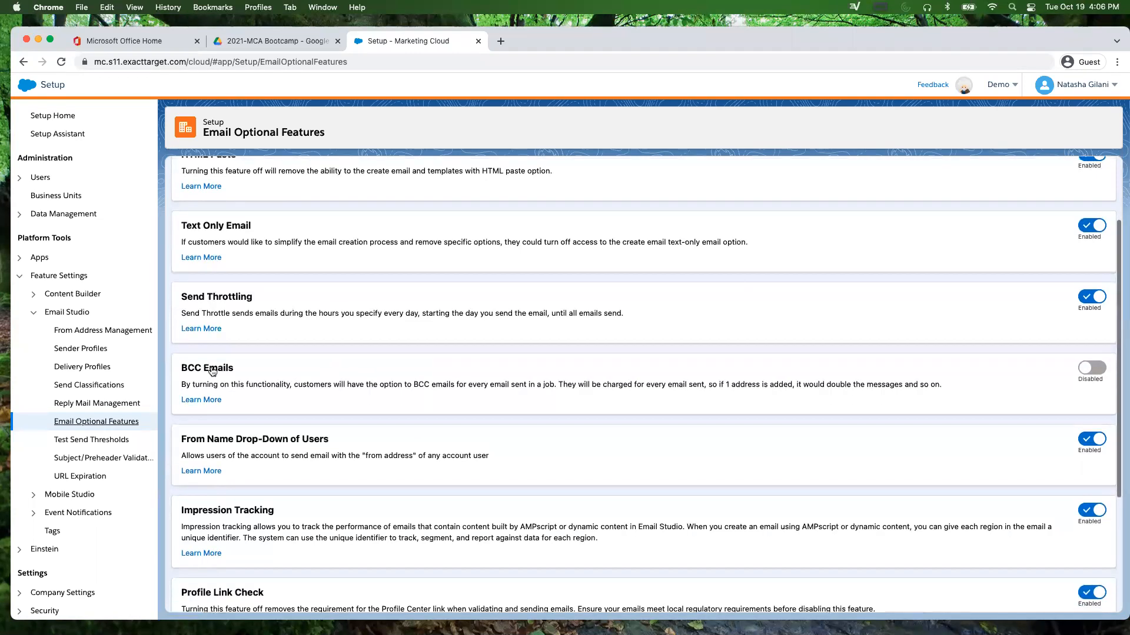
scroll(352, 400, down, 2)
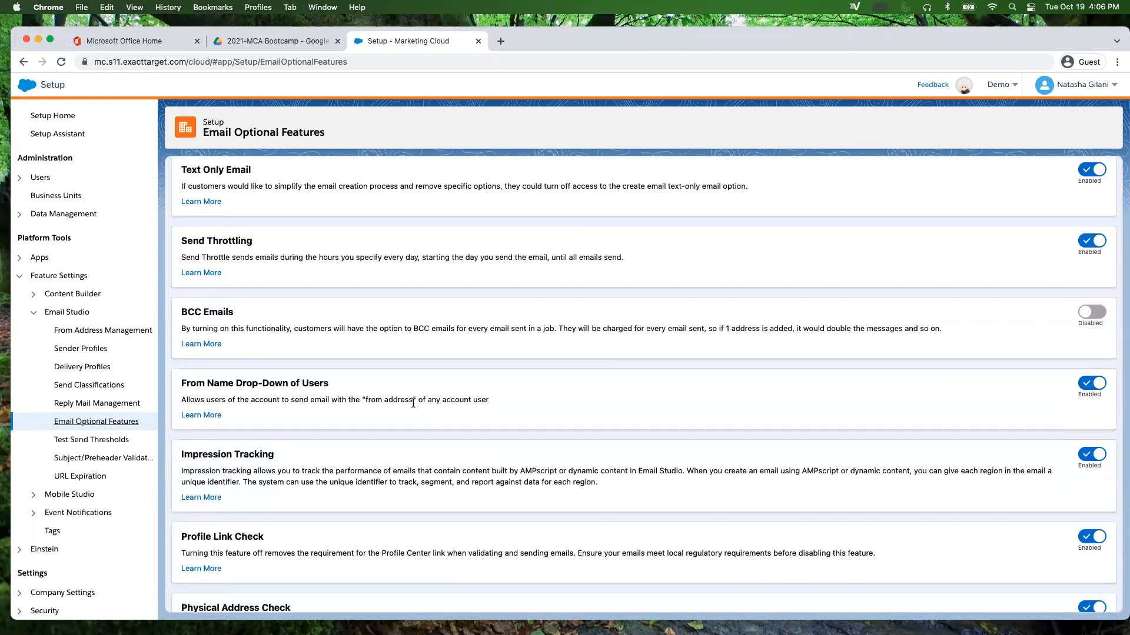
scroll(413, 404, down, 2)
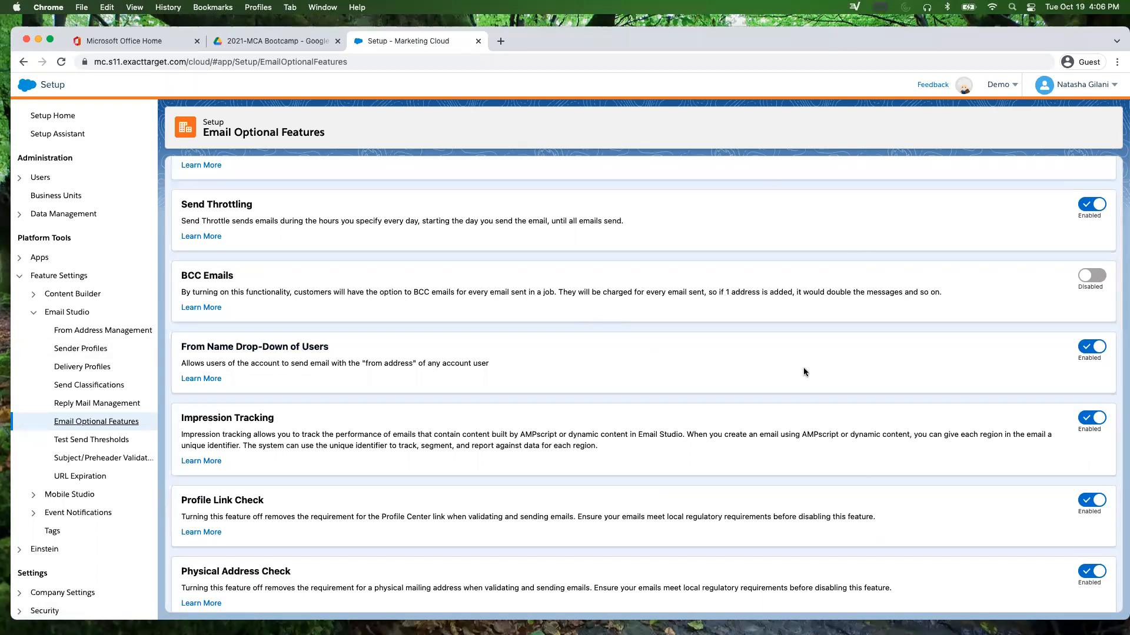
click(63, 349)
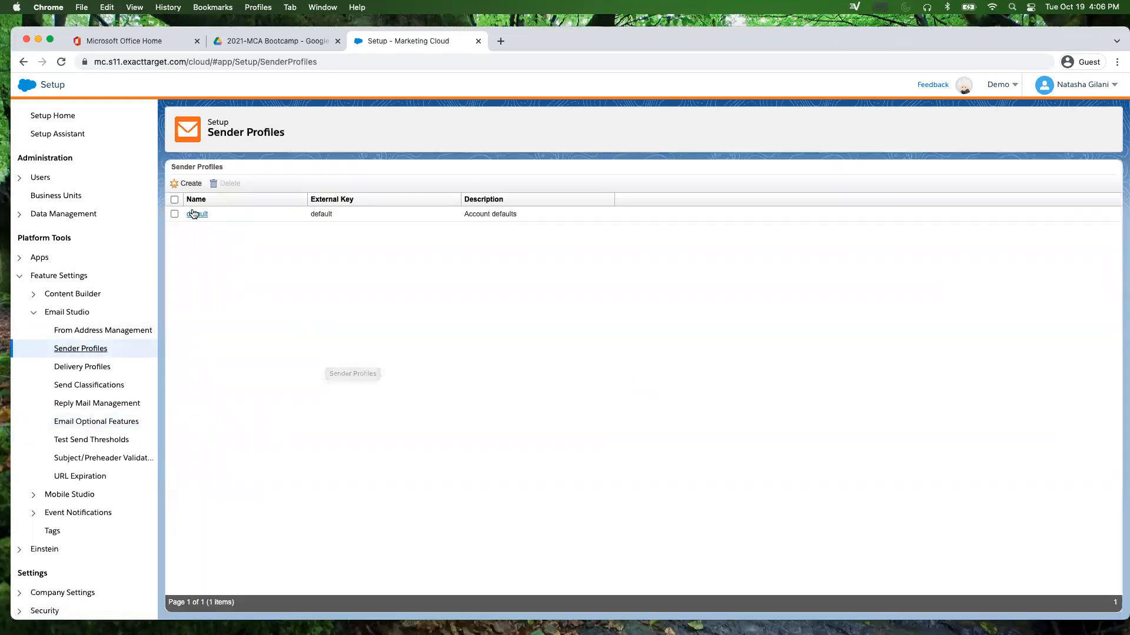
Step: Open the Default sender profile and look at its Choose from list sender options
click(195, 214)
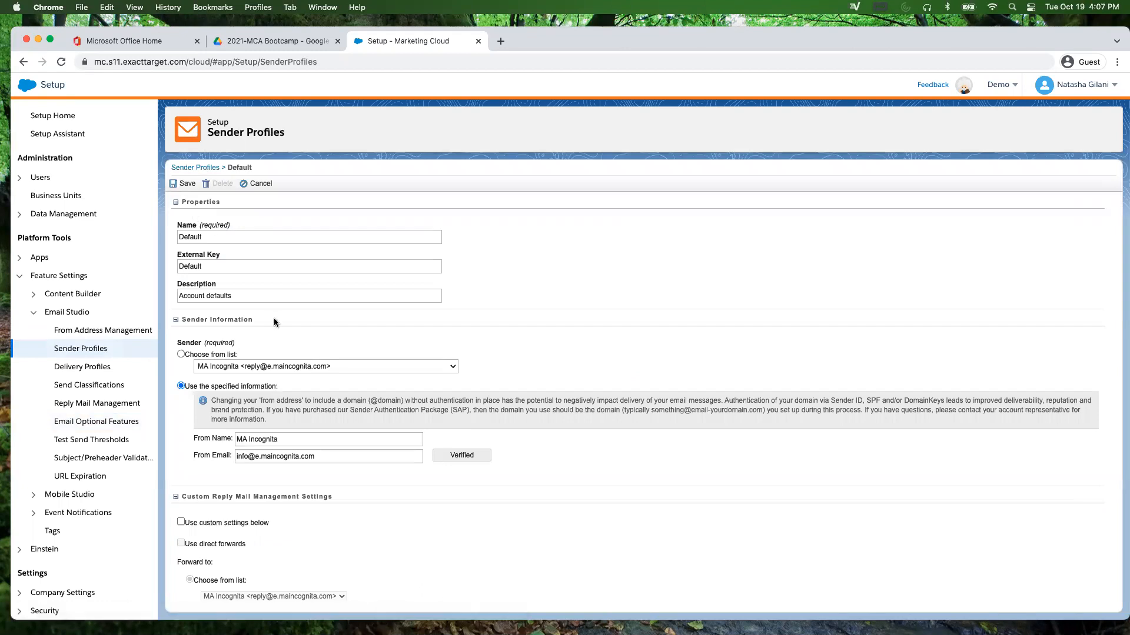
click(298, 366)
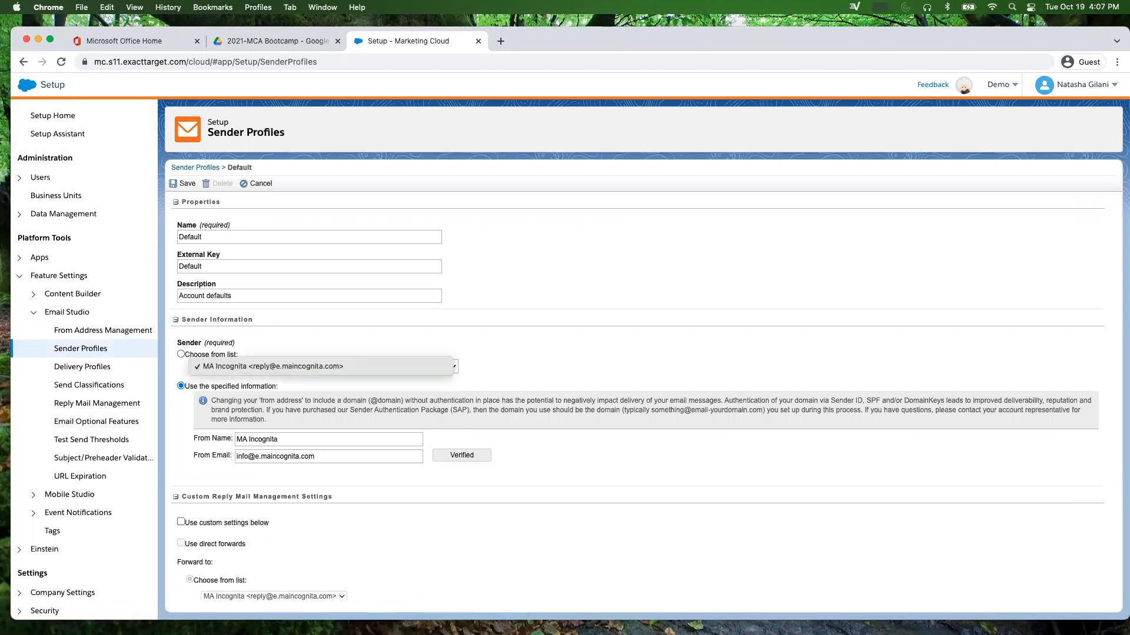
click(84, 420)
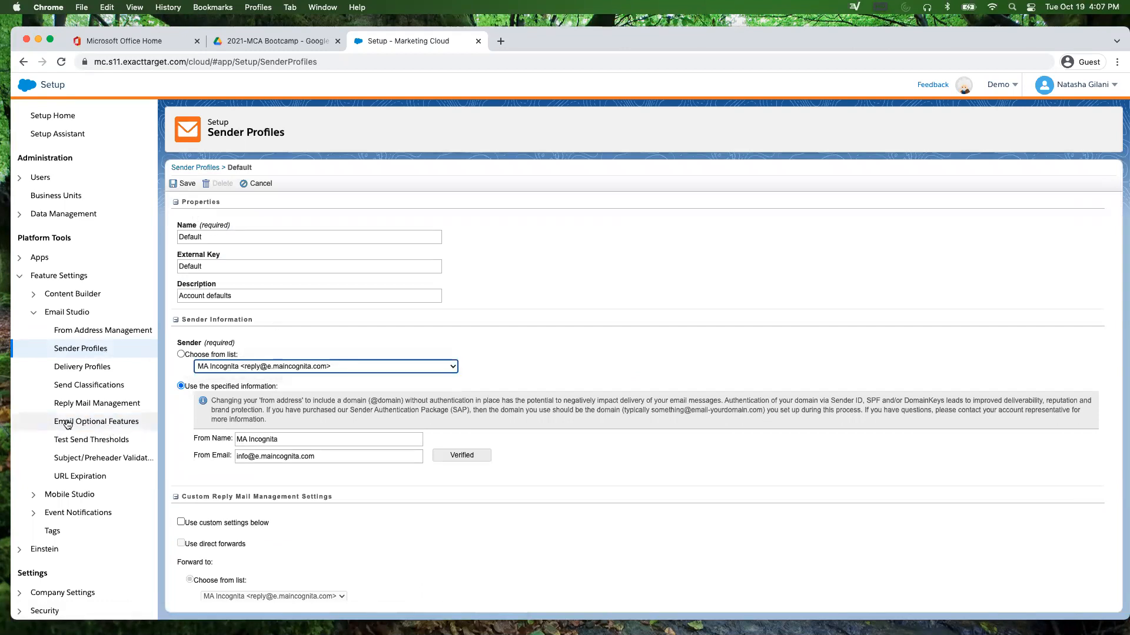
Step: Revisit Email Optional Features, then go to Test Send Thresholds (warning 25, maximum 1000)
click(84, 421)
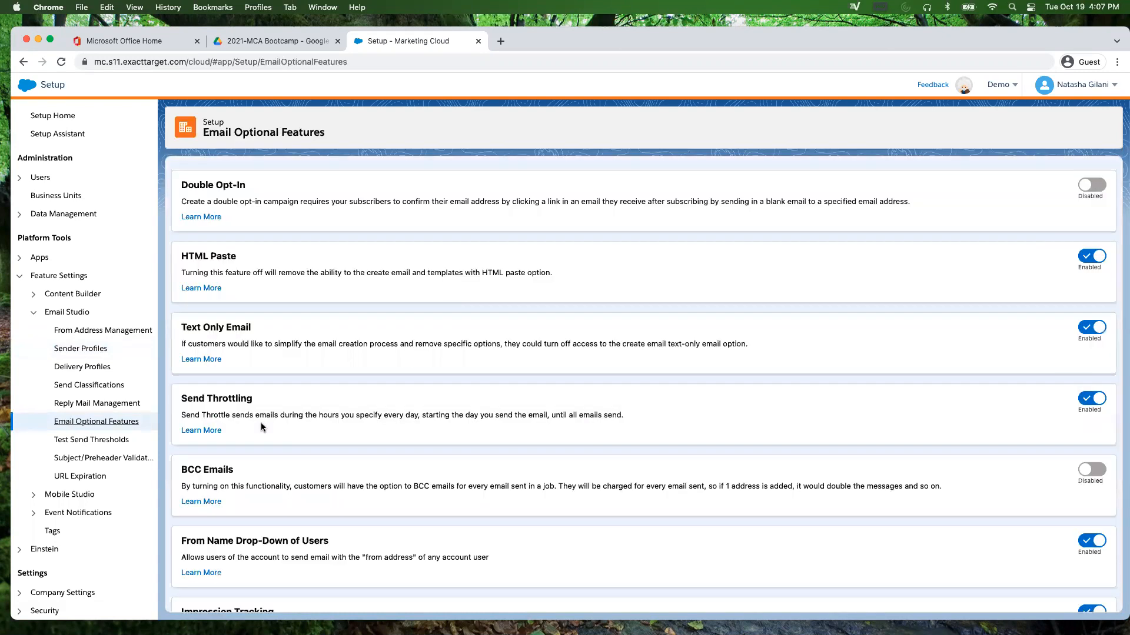
scroll(260, 424, down, 5)
scroll(261, 424, down, 3)
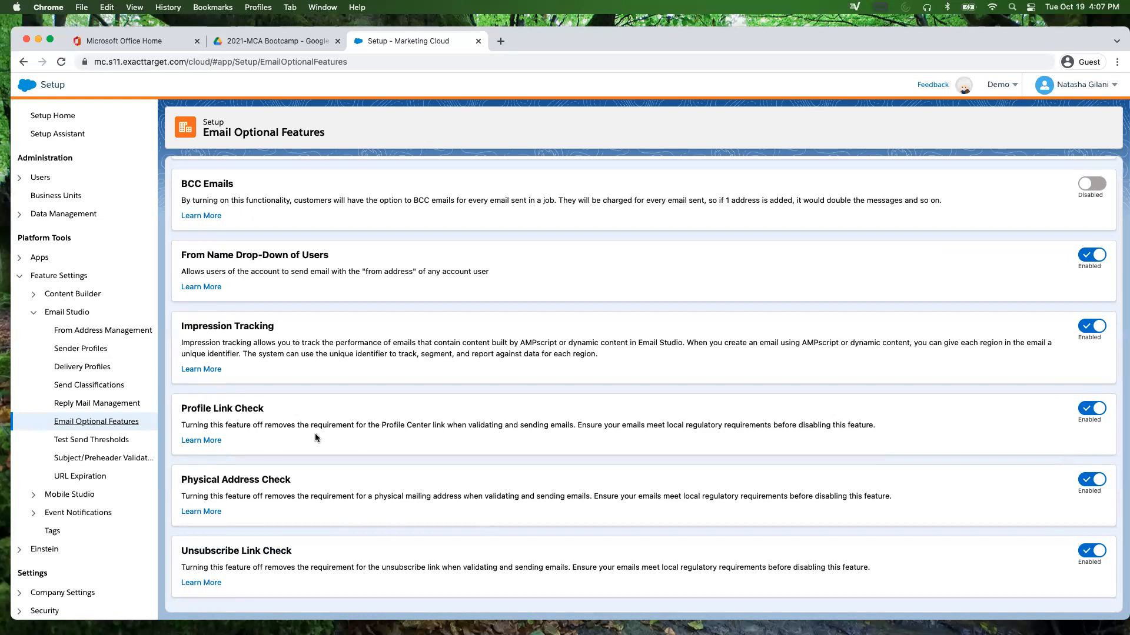
click(73, 440)
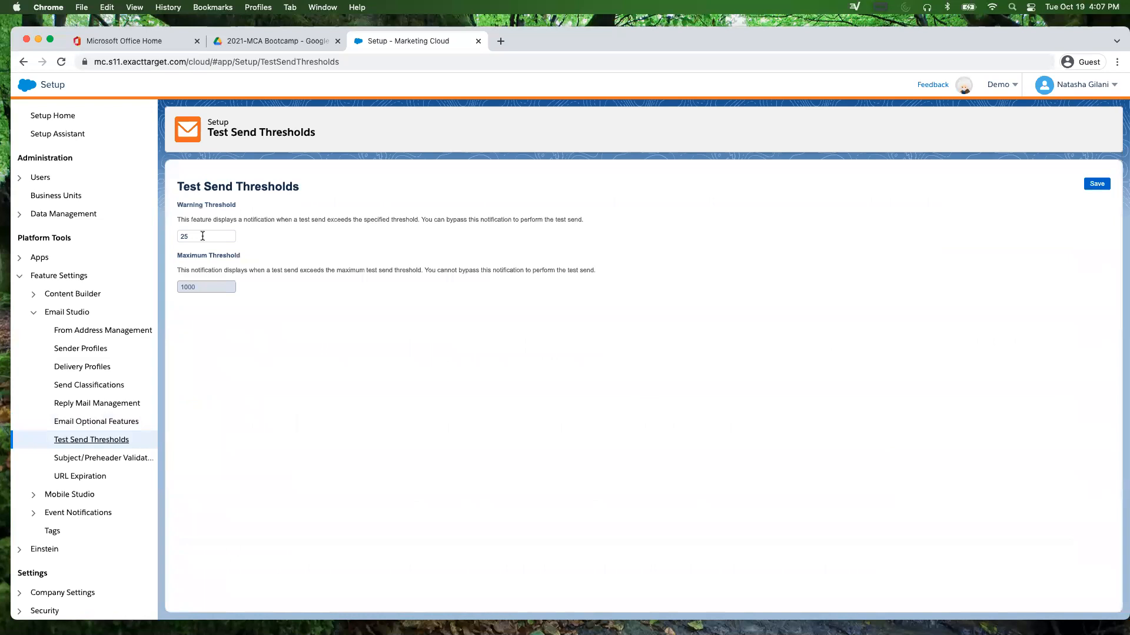
Step: Set the test send warning threshold to 5 and save 'Sale' as a subject/preheader validation word
double_click(202, 236)
text(5)
click(116, 463)
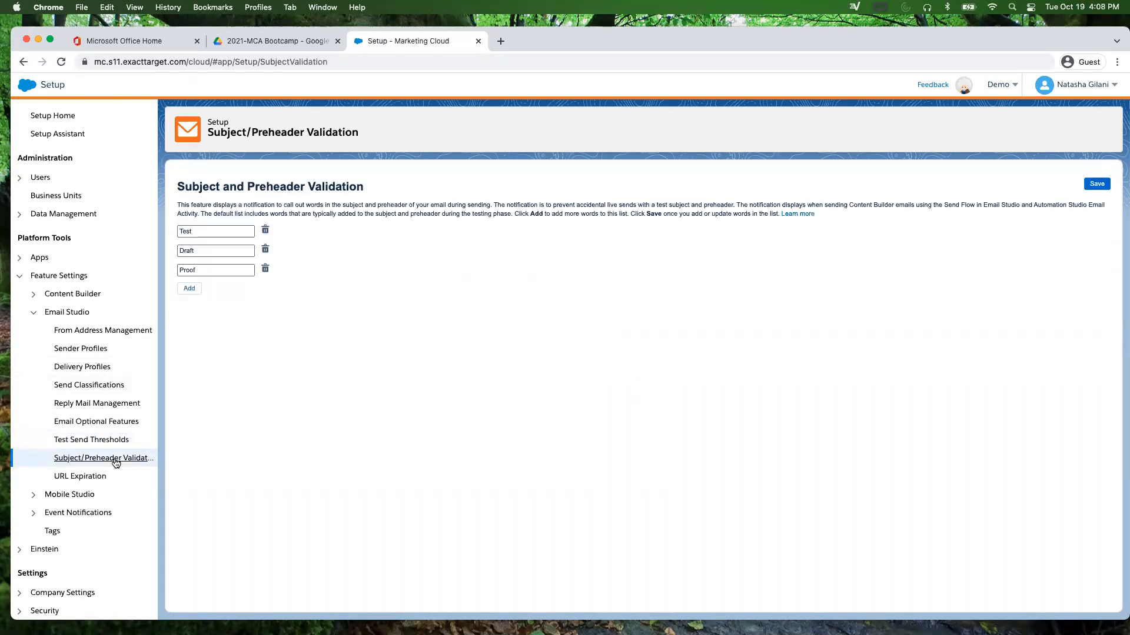
click(189, 288)
text(Sale)
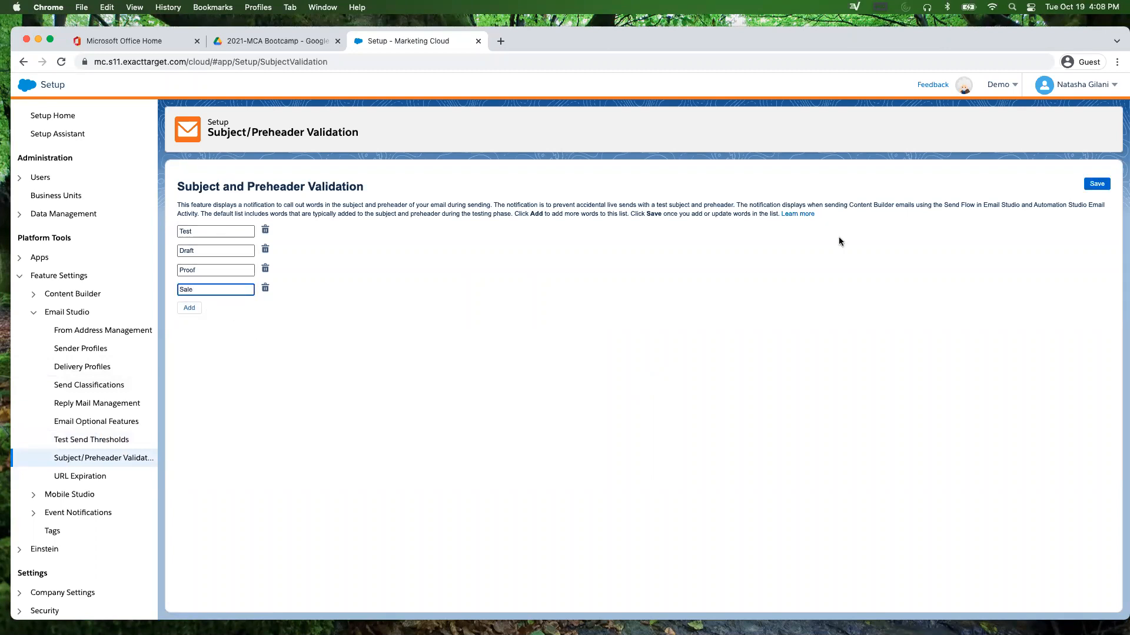
click(1096, 184)
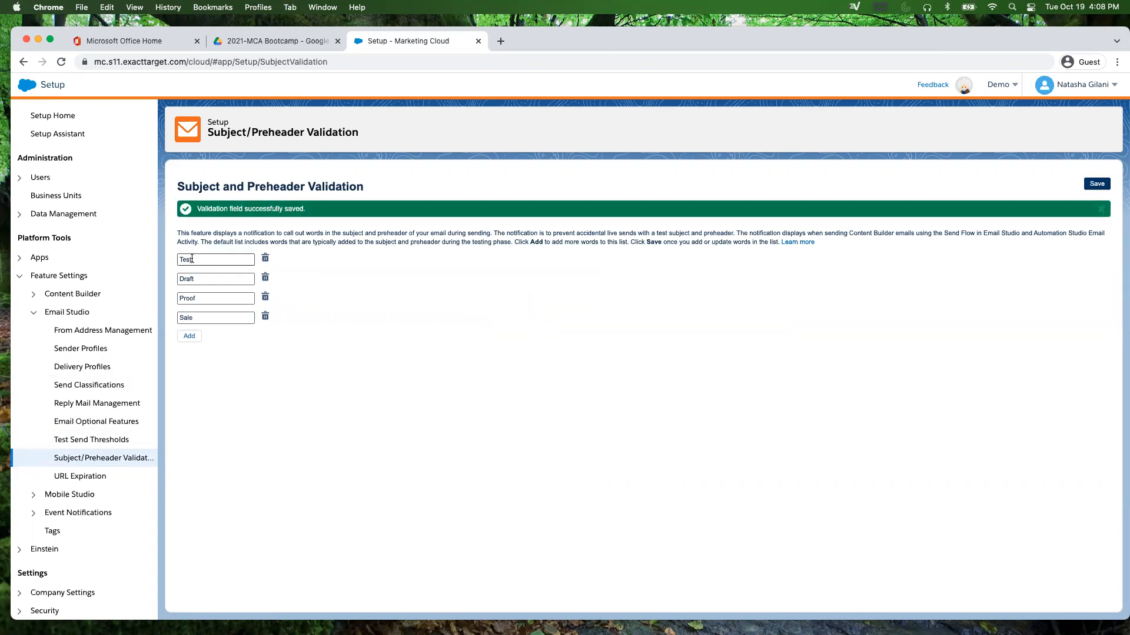
click(71, 476)
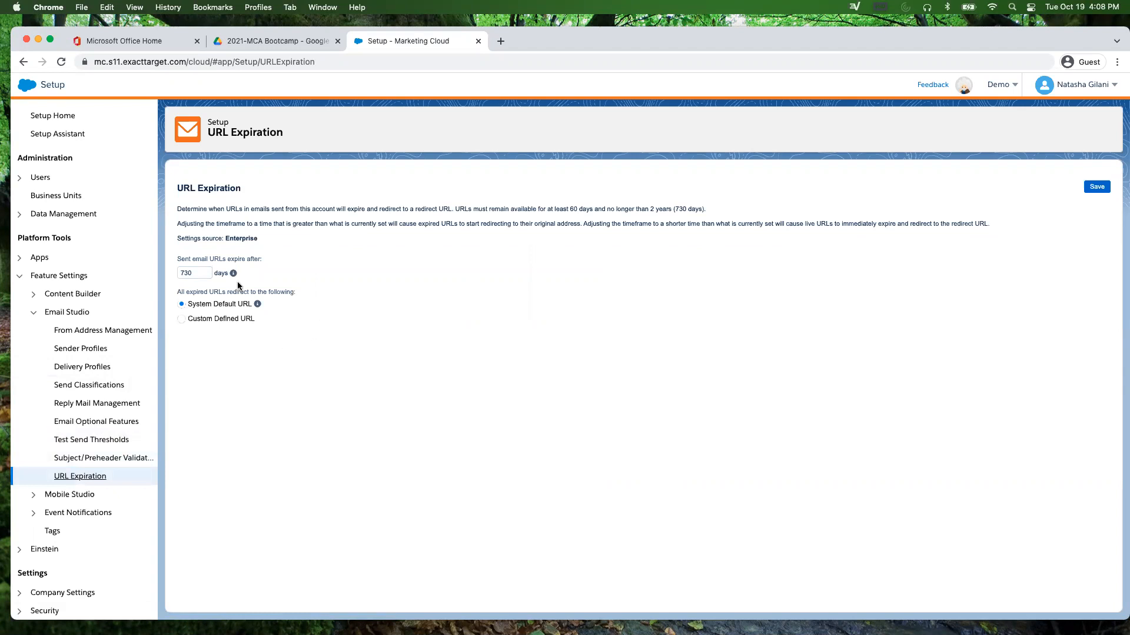
Step: Change the URL expiration period from 730 to 60 days
double_click(202, 271)
text(60)
click(272, 328)
mouse_move(258, 304)
Step: Return to the Reply Mail Management page by way of Delivery Profiles
scroll(131, 431, up, 1)
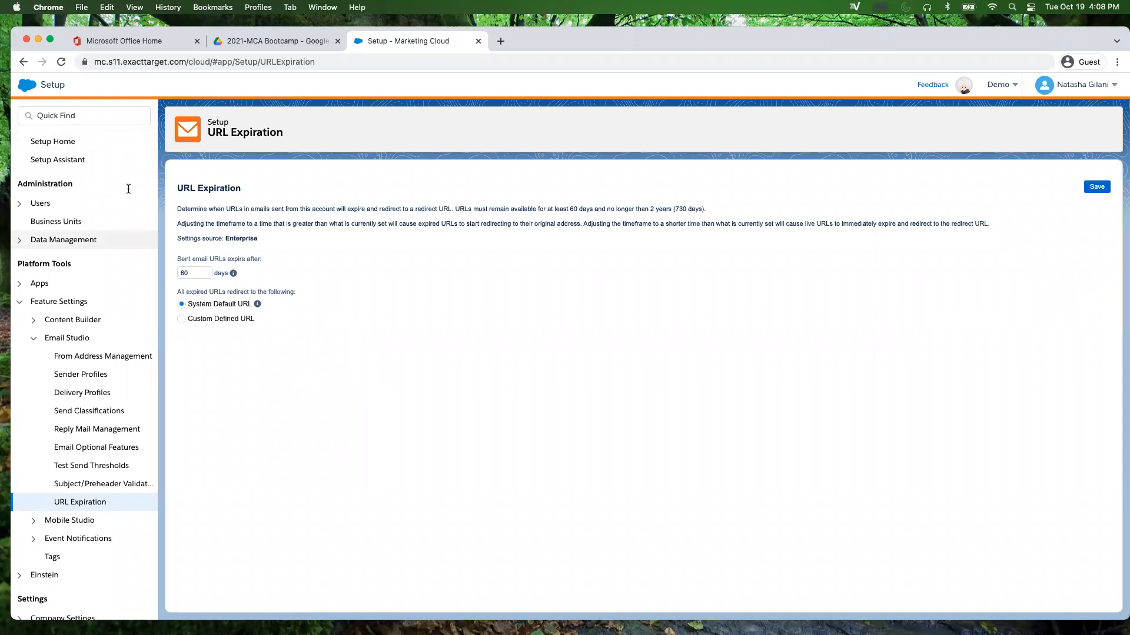
click(66, 394)
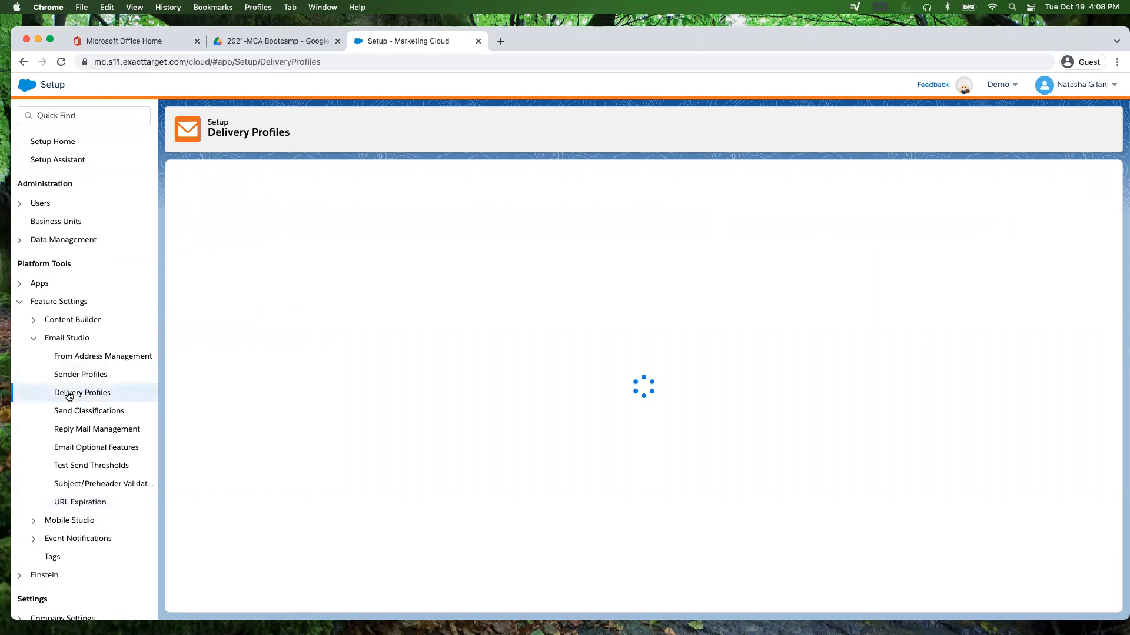
click(85, 431)
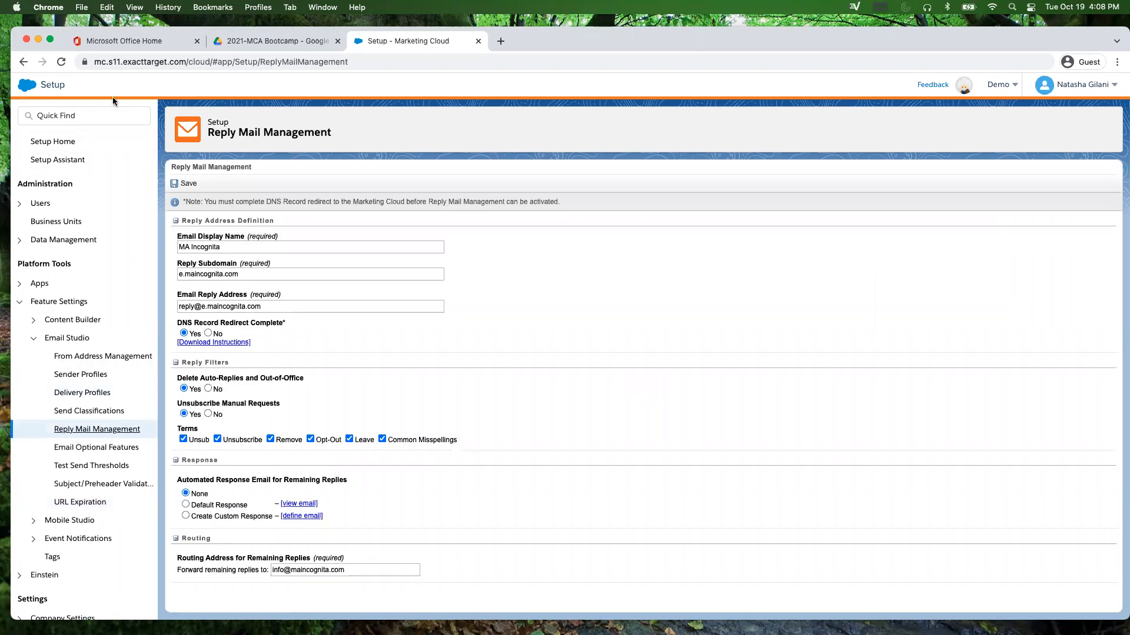
Step: Start a send of the Demo-RequestParameters email from Email Studio's Content Builder list
mouse_move(26, 85)
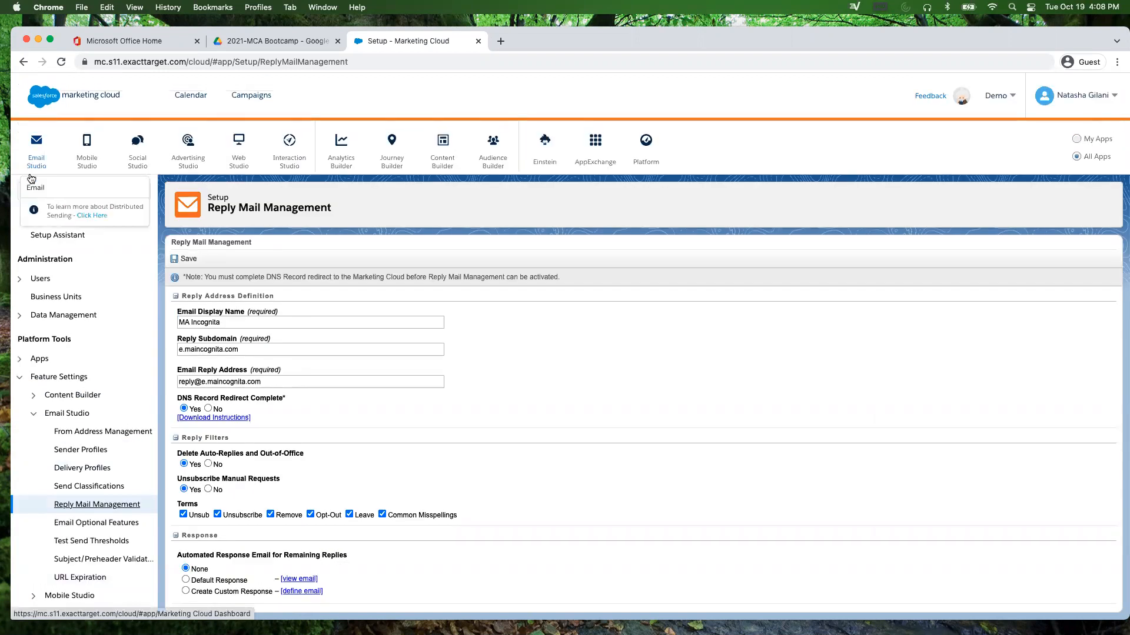
click(31, 187)
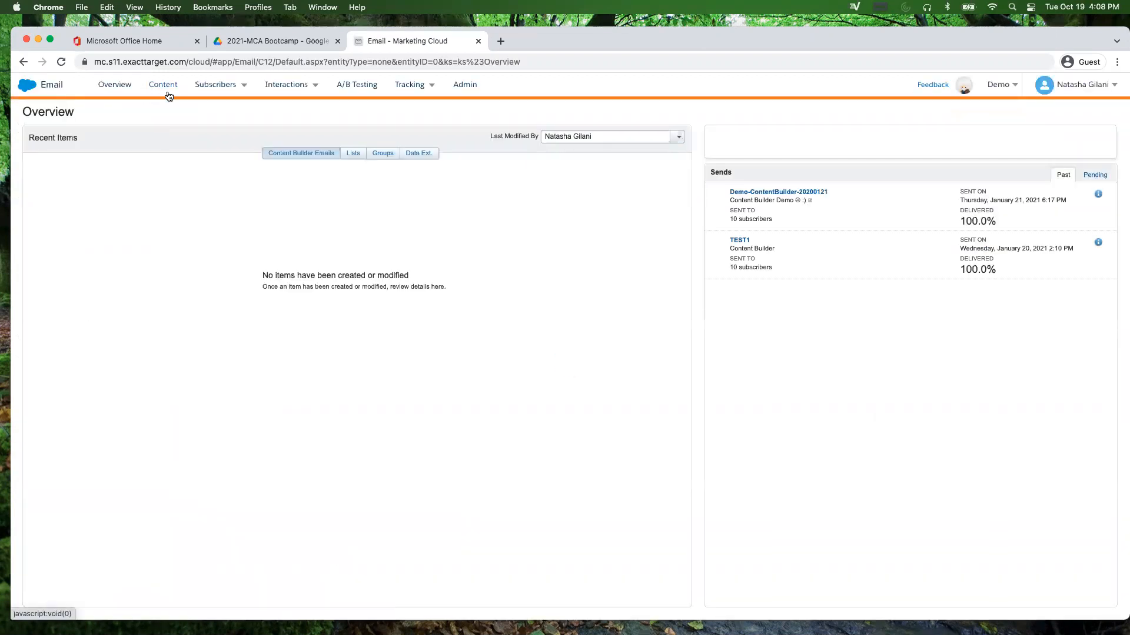
click(160, 86)
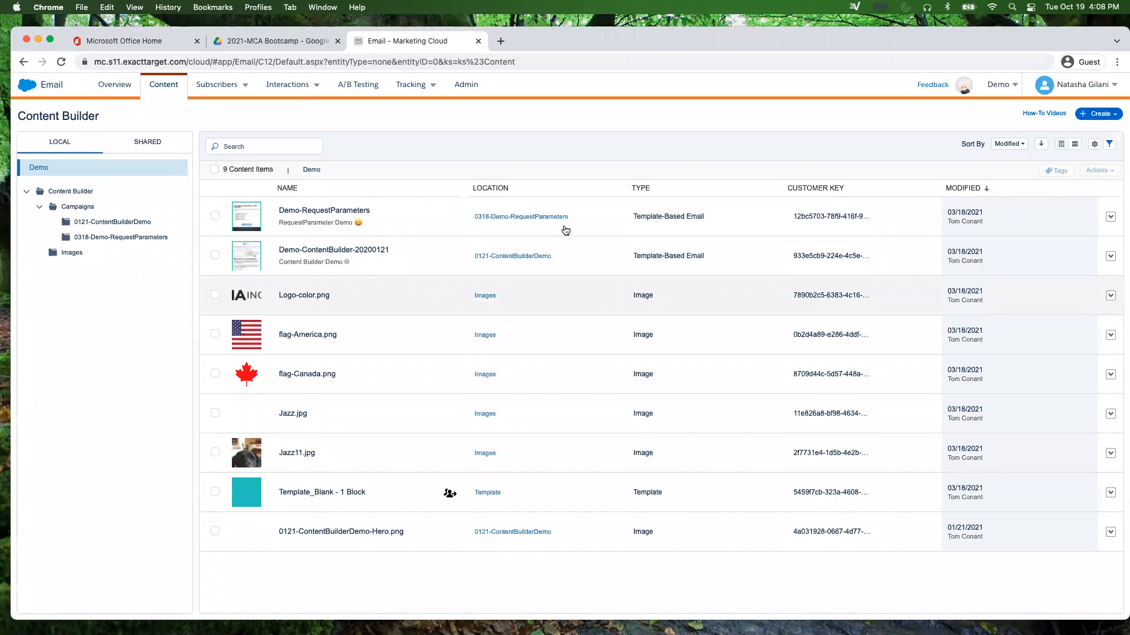
click(1109, 218)
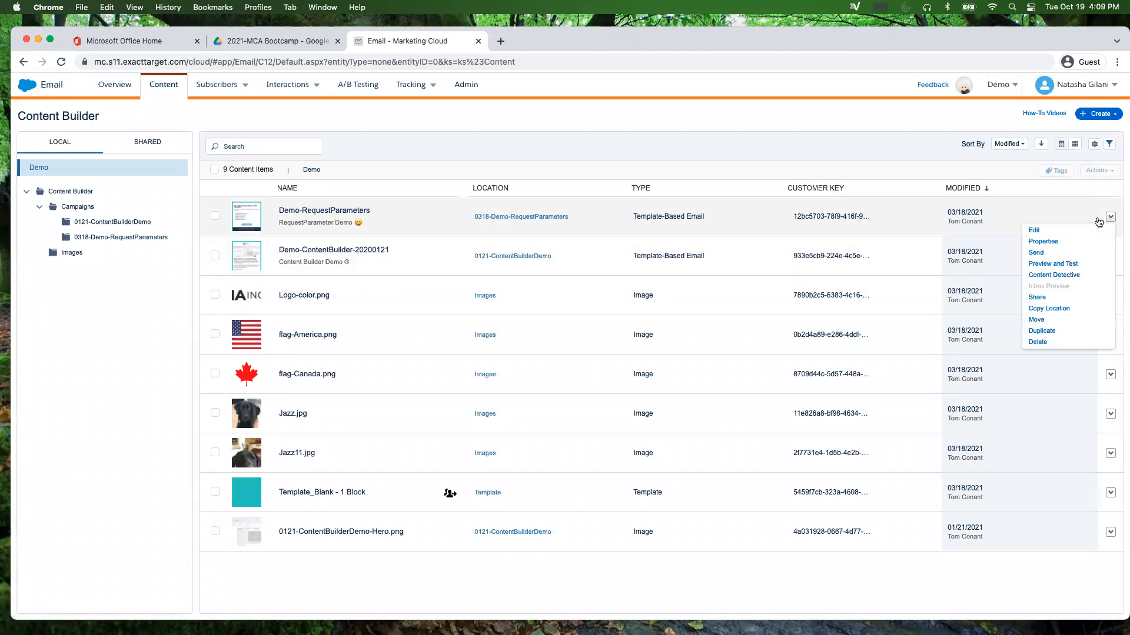
click(1042, 255)
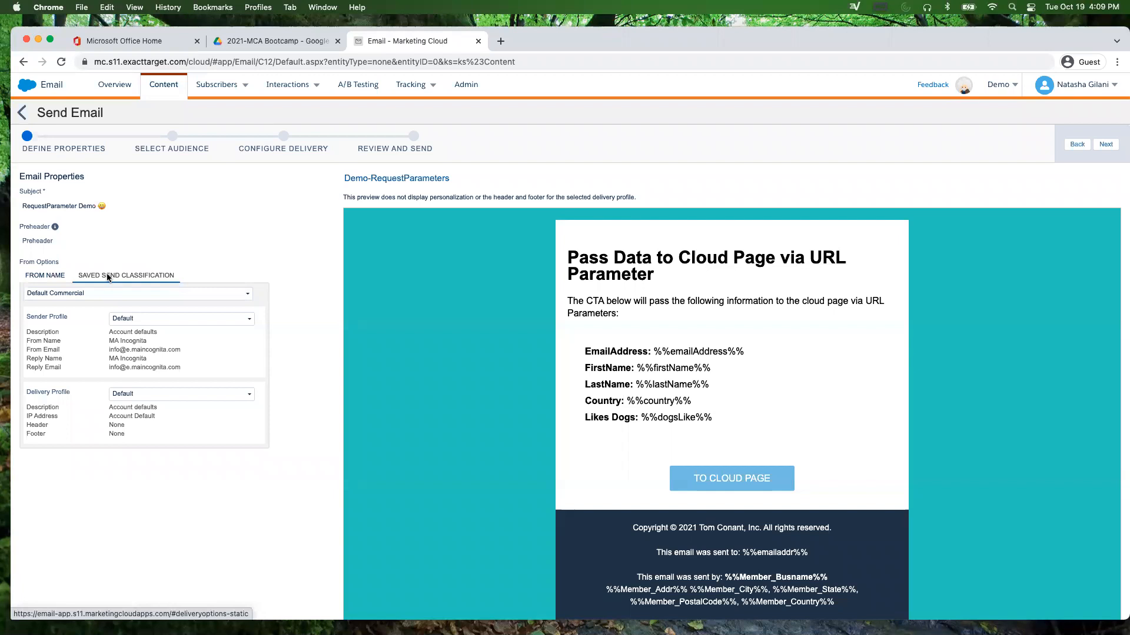
Step: Keep Default Commercial as the send classification
click(93, 293)
click(96, 294)
click(95, 294)
click(84, 311)
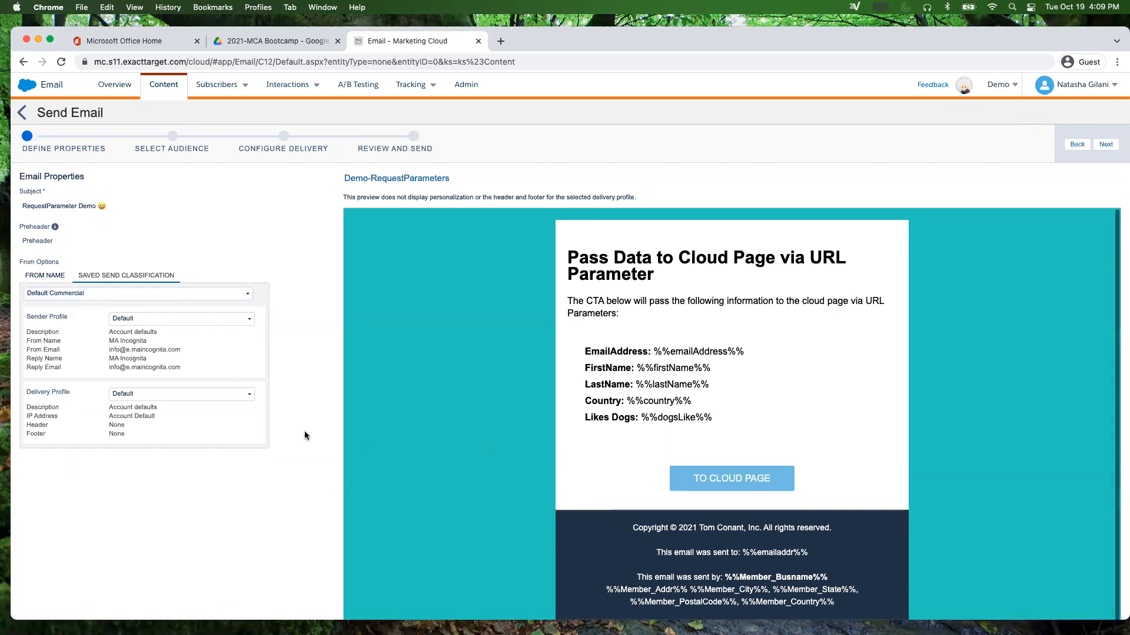
Step: Keep the Default sender profile and inspect its From and Reply name and email details
click(171, 324)
click(157, 337)
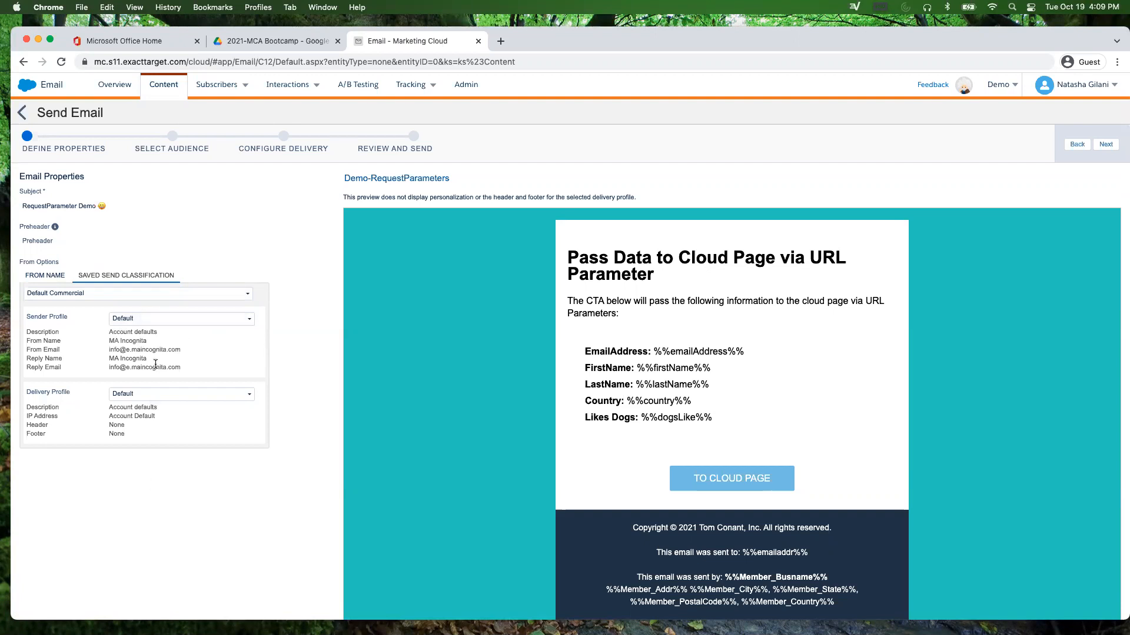
click(165, 322)
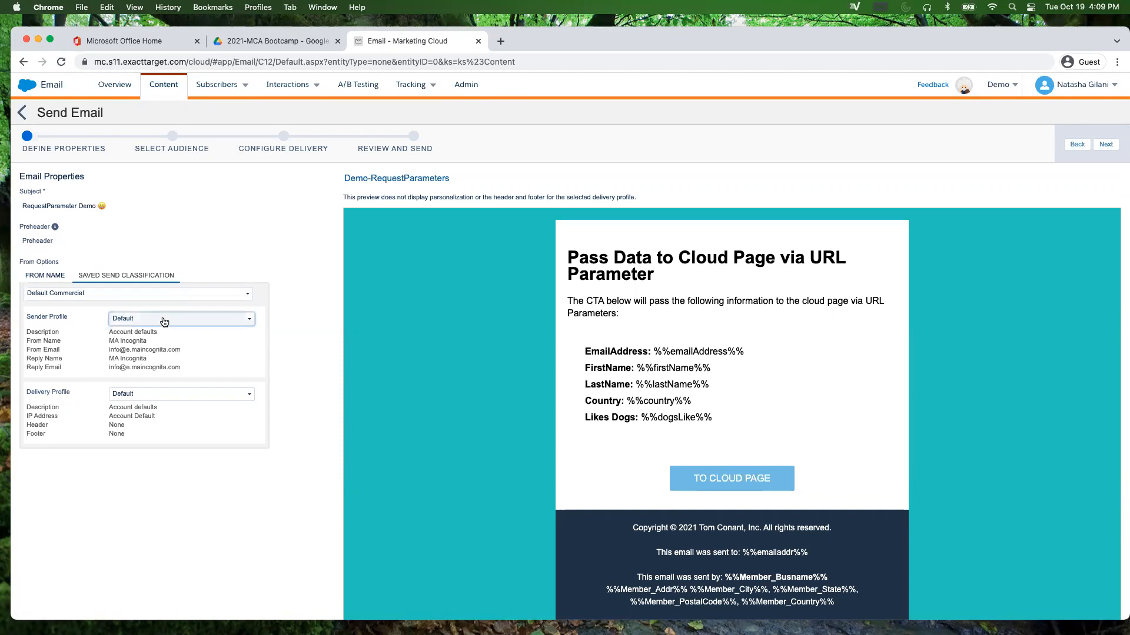
click(163, 322)
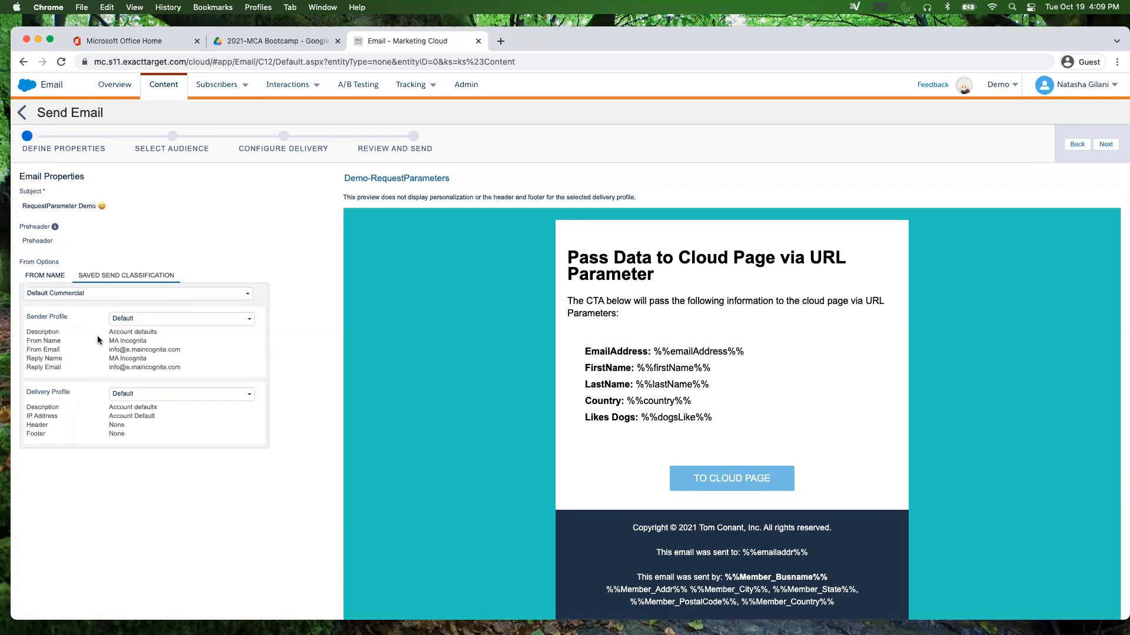
drag(108, 331, 180, 365)
click(123, 347)
triple_click(114, 343)
click(115, 351)
triple_click(115, 351)
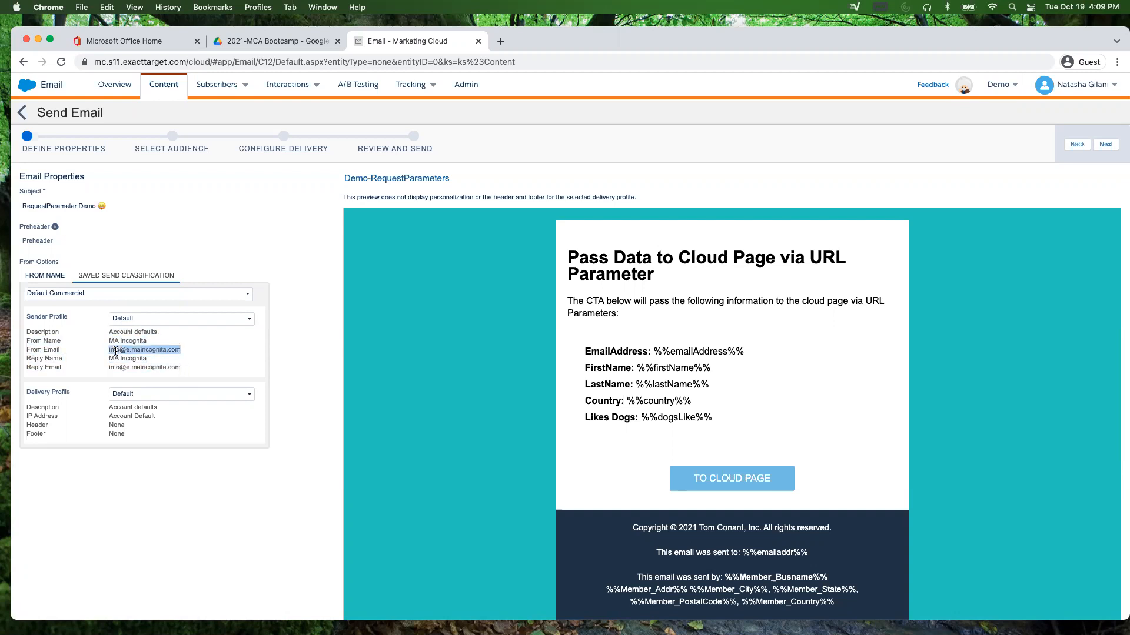
triple_click(116, 360)
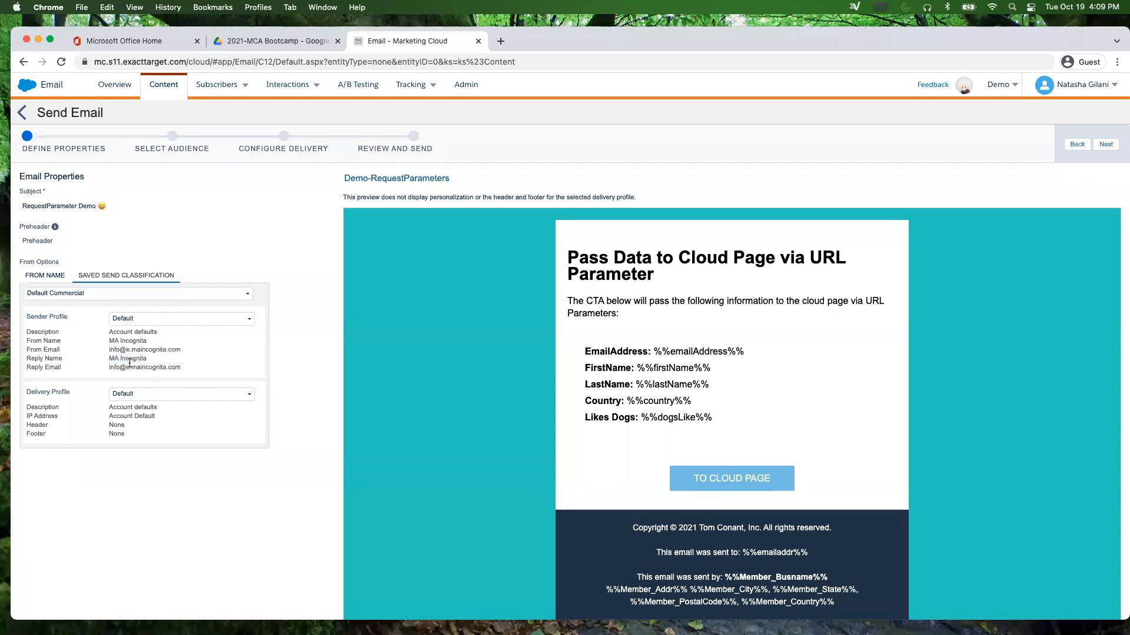
triple_click(129, 364)
click(154, 368)
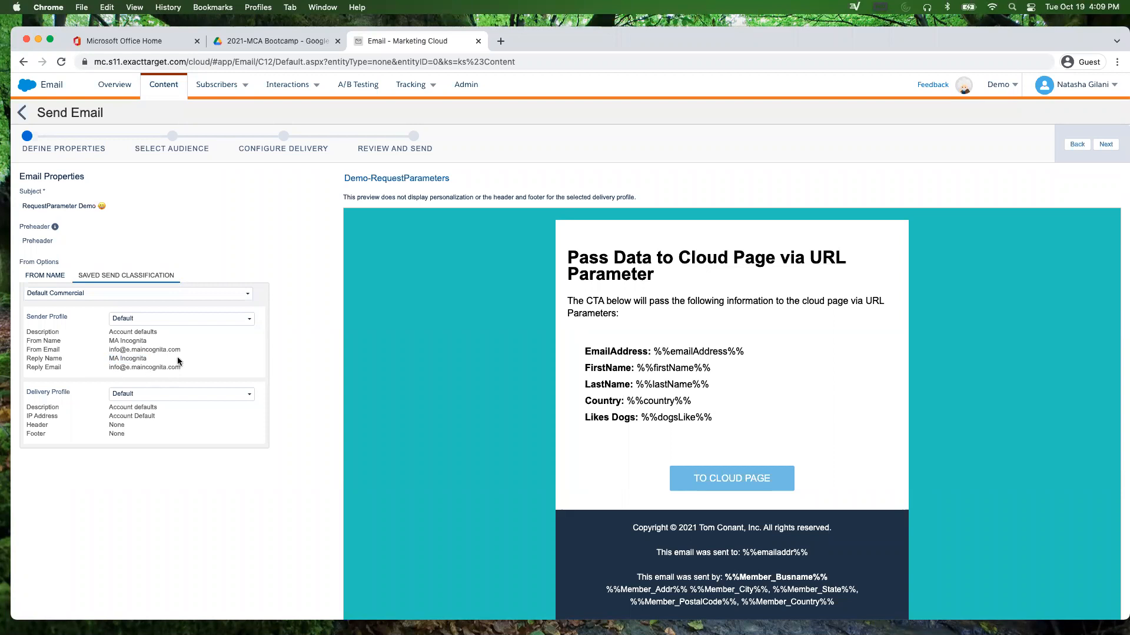
drag(177, 369, 110, 360)
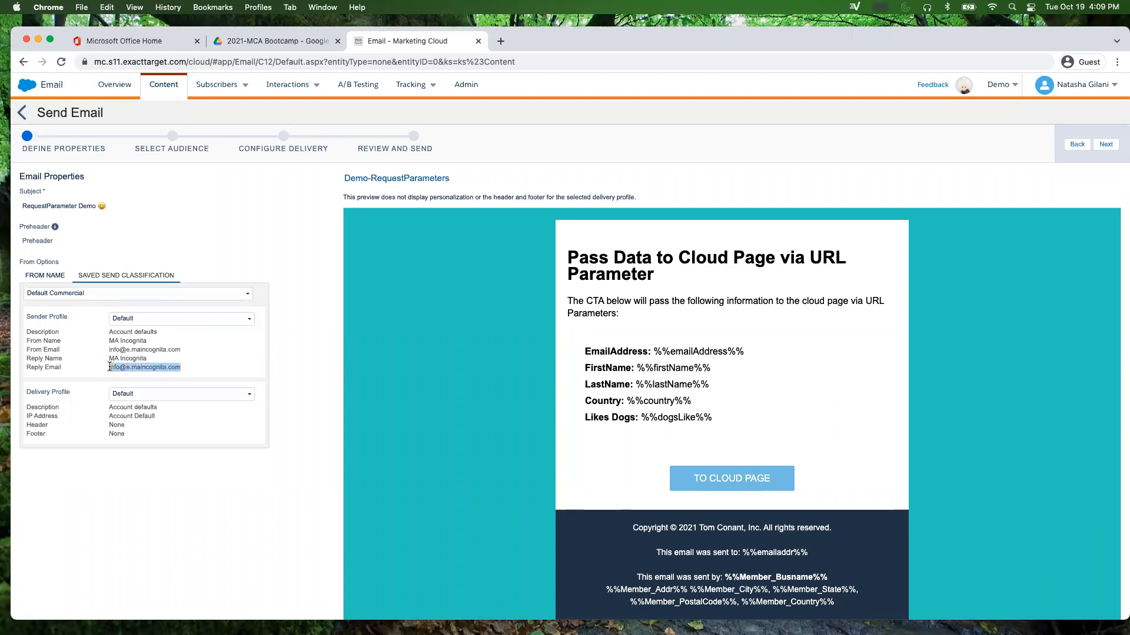
triple_click(112, 351)
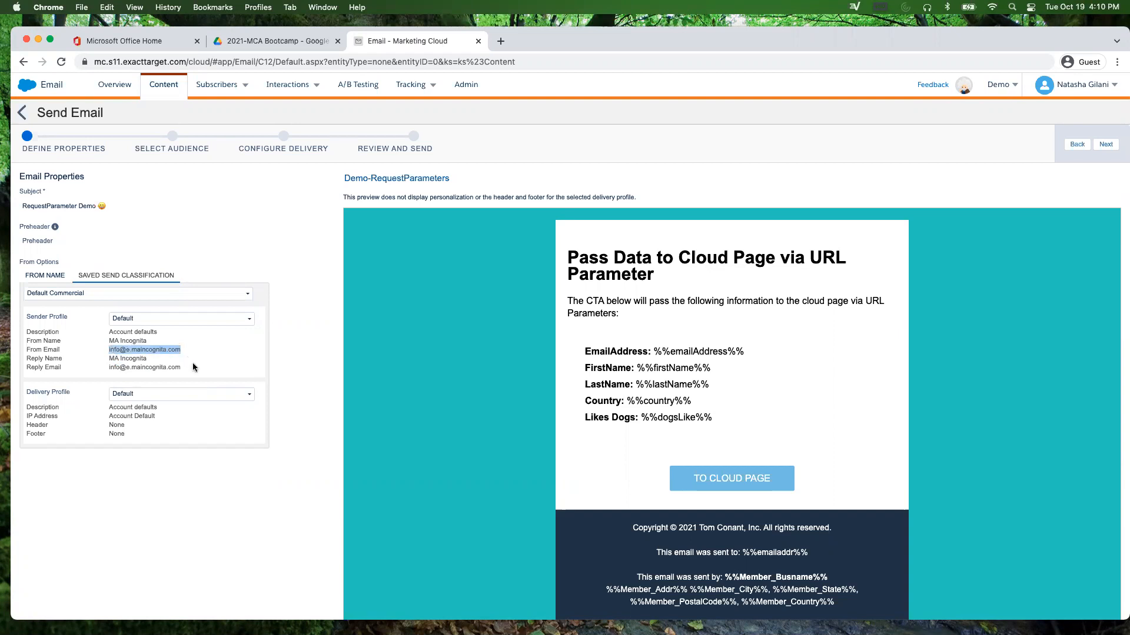
Step: Leave the delivery profile on Default with Account Default IP address, then continue to the audience step
click(159, 396)
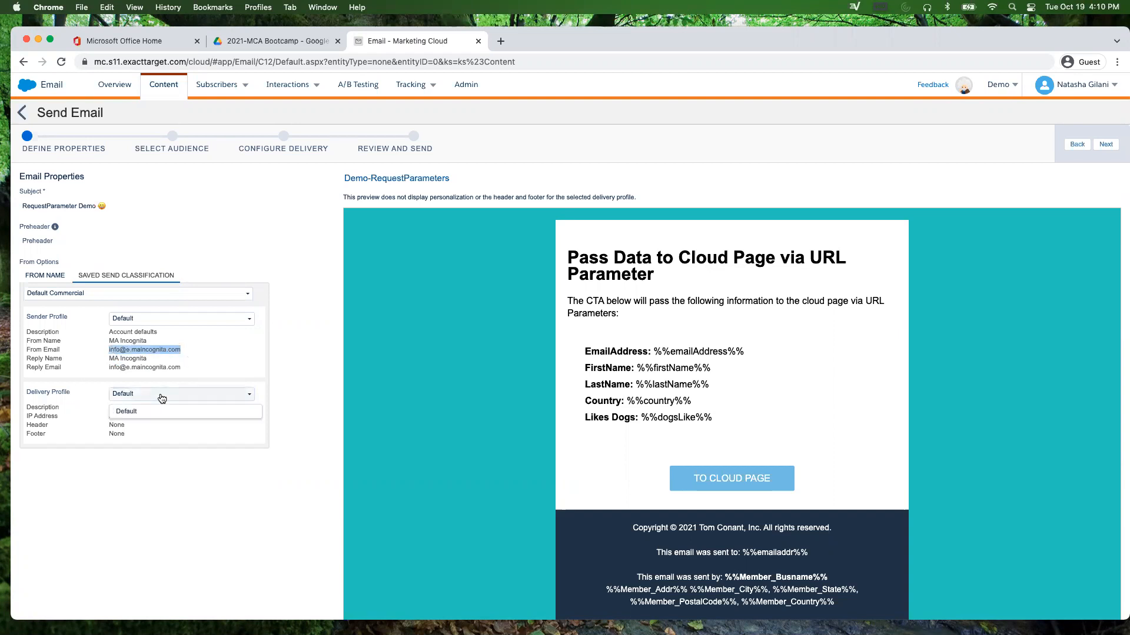
click(145, 417)
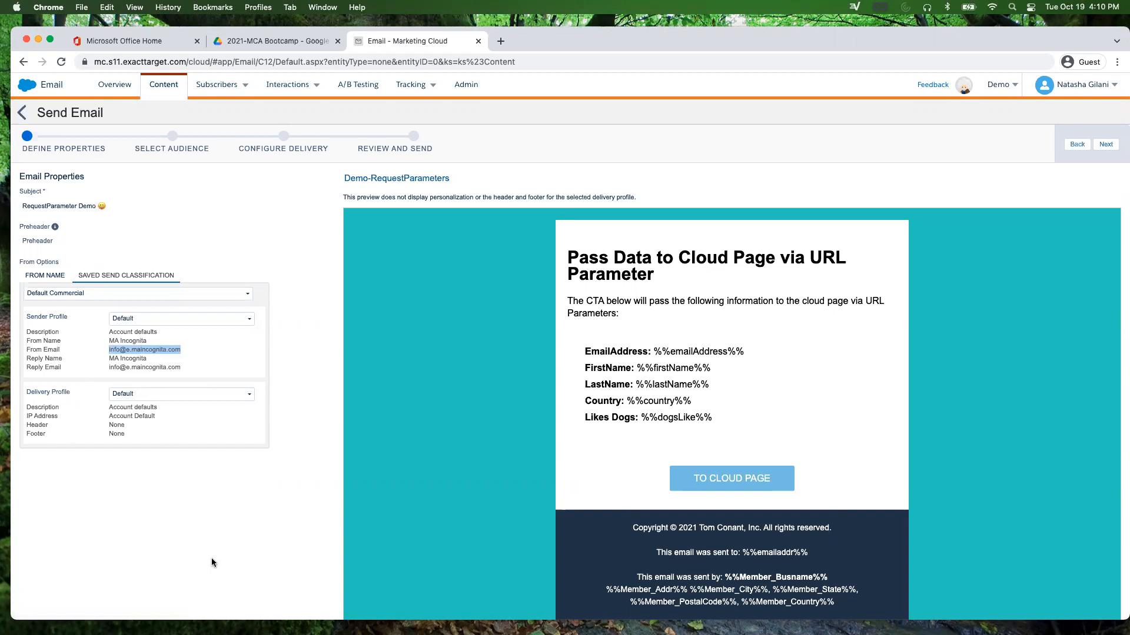
click(154, 395)
click(154, 394)
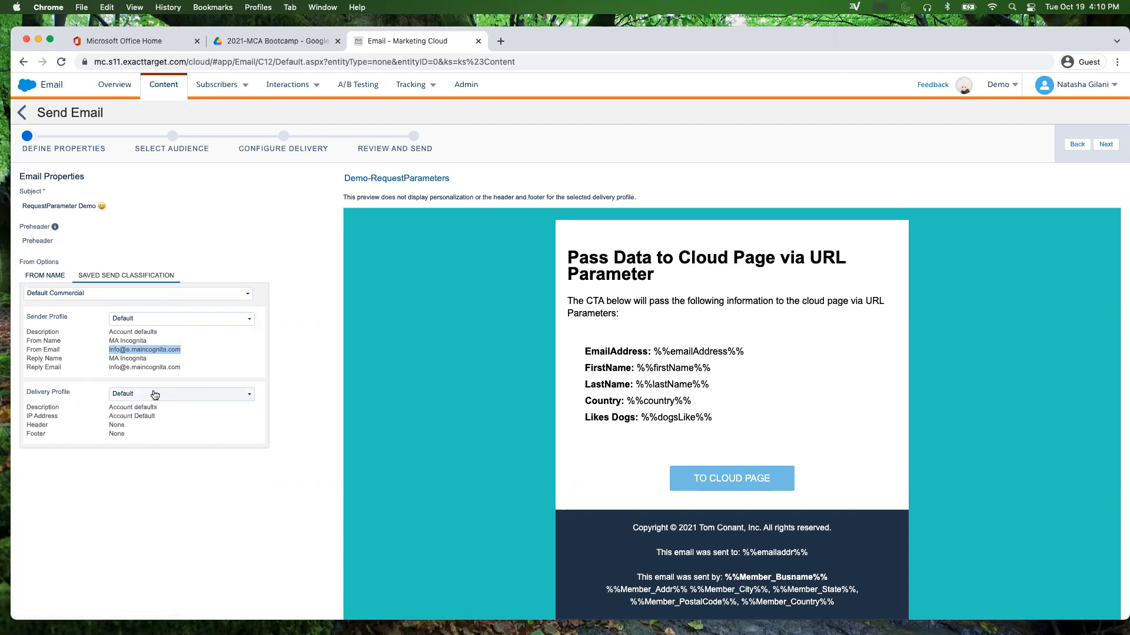
triple_click(119, 417)
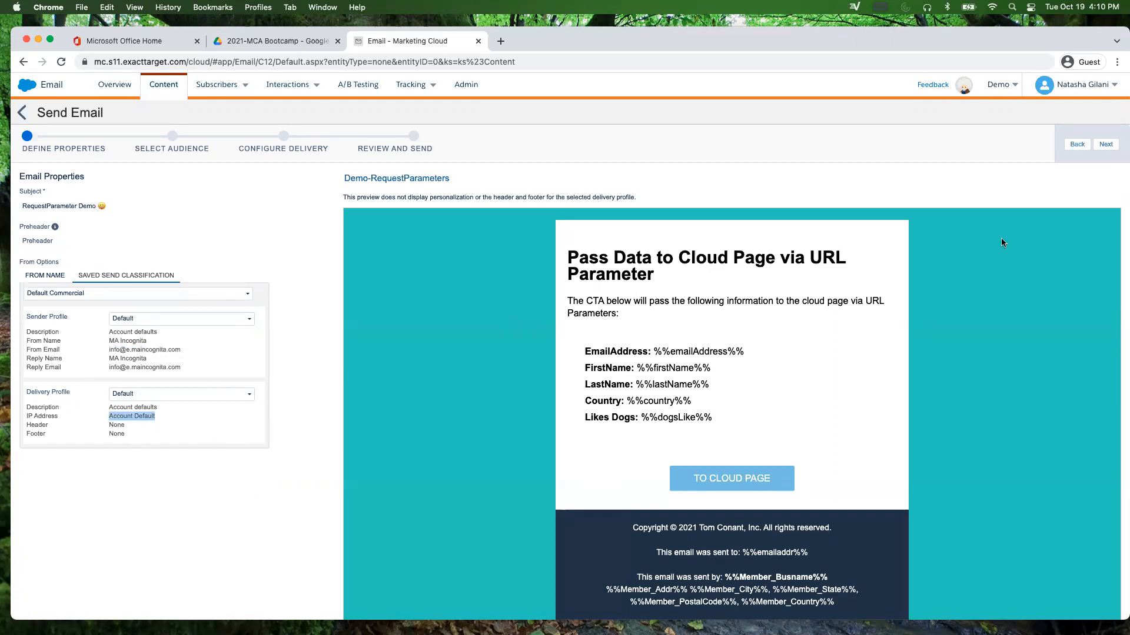
click(1106, 144)
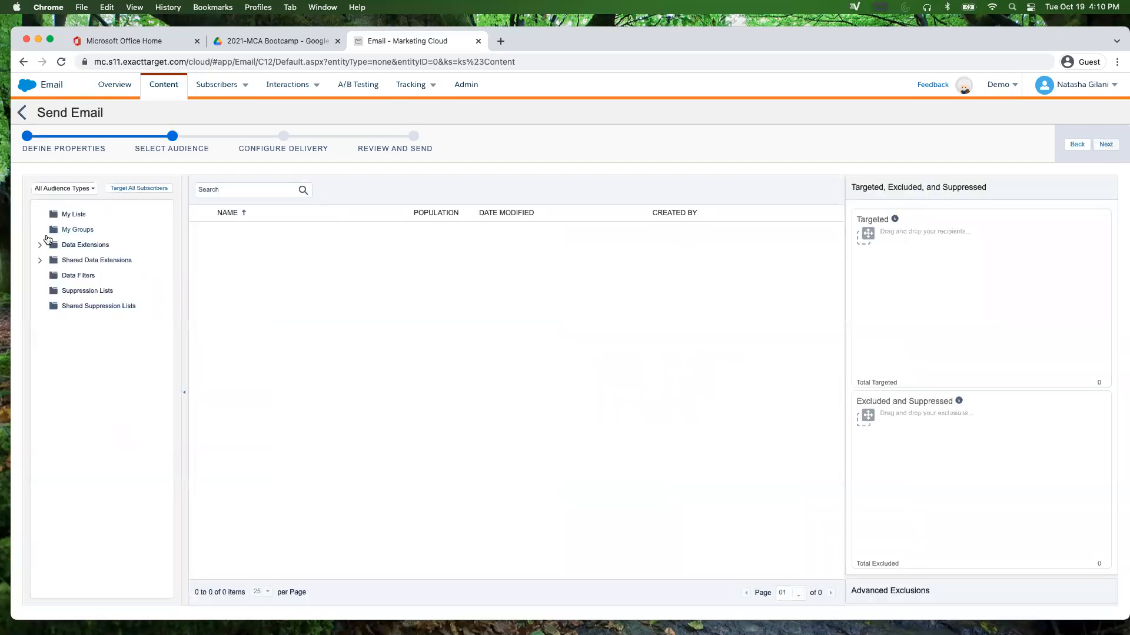
Step: Target 0121-Demo-SendList from Data Extensions > Demo > 0121-ContentBuilder with All Subscribers, then continue
click(38, 245)
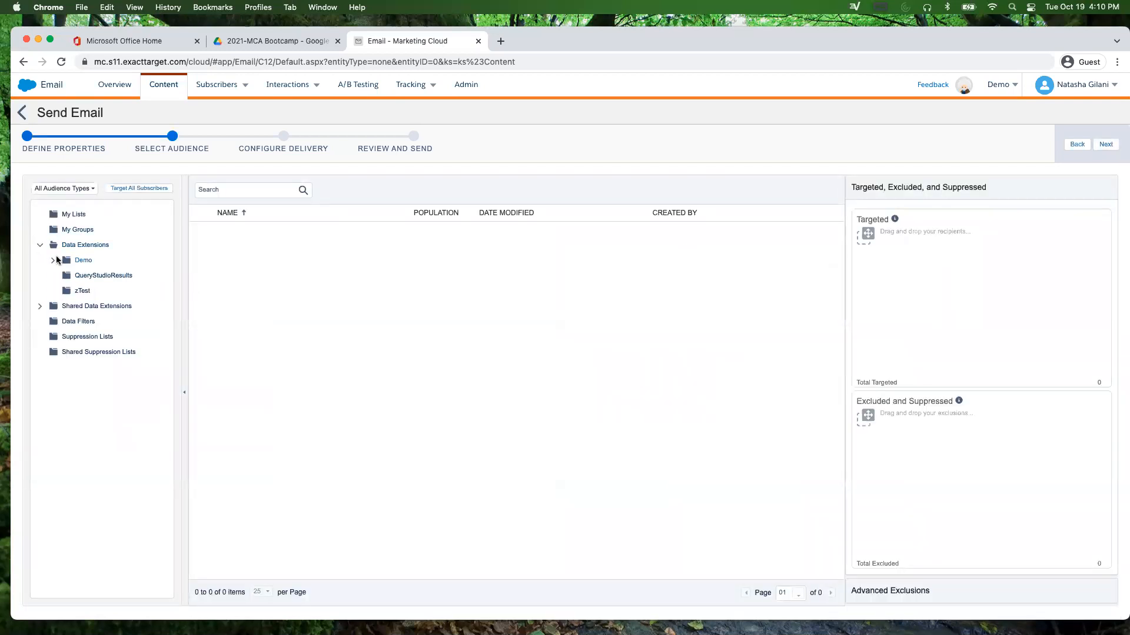
click(54, 261)
click(105, 277)
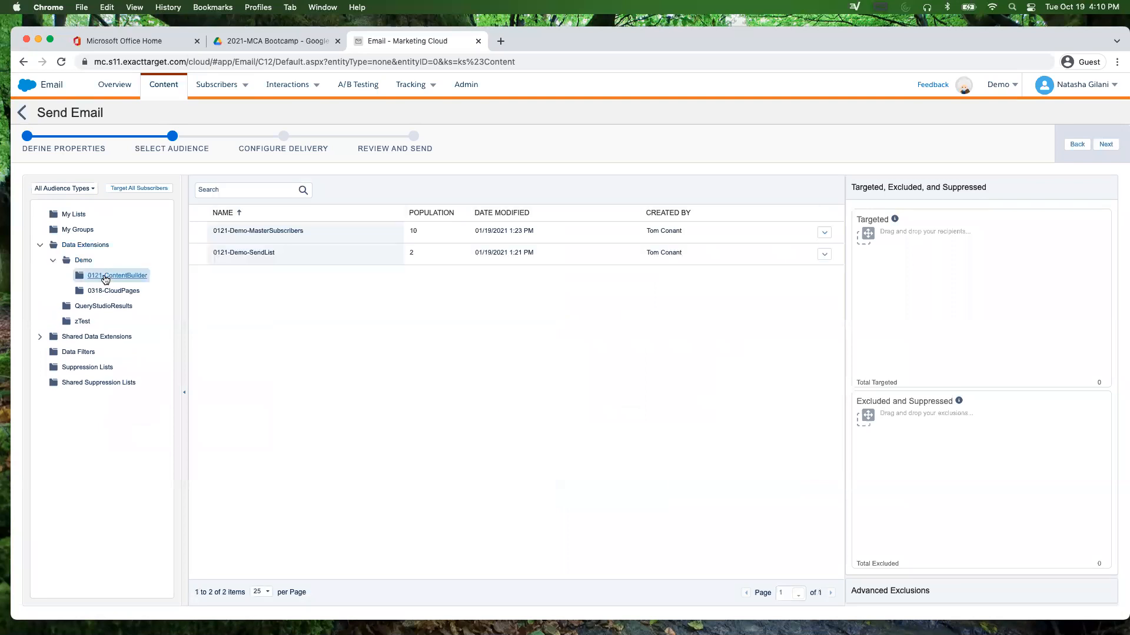
click(277, 258)
drag(276, 257, 909, 283)
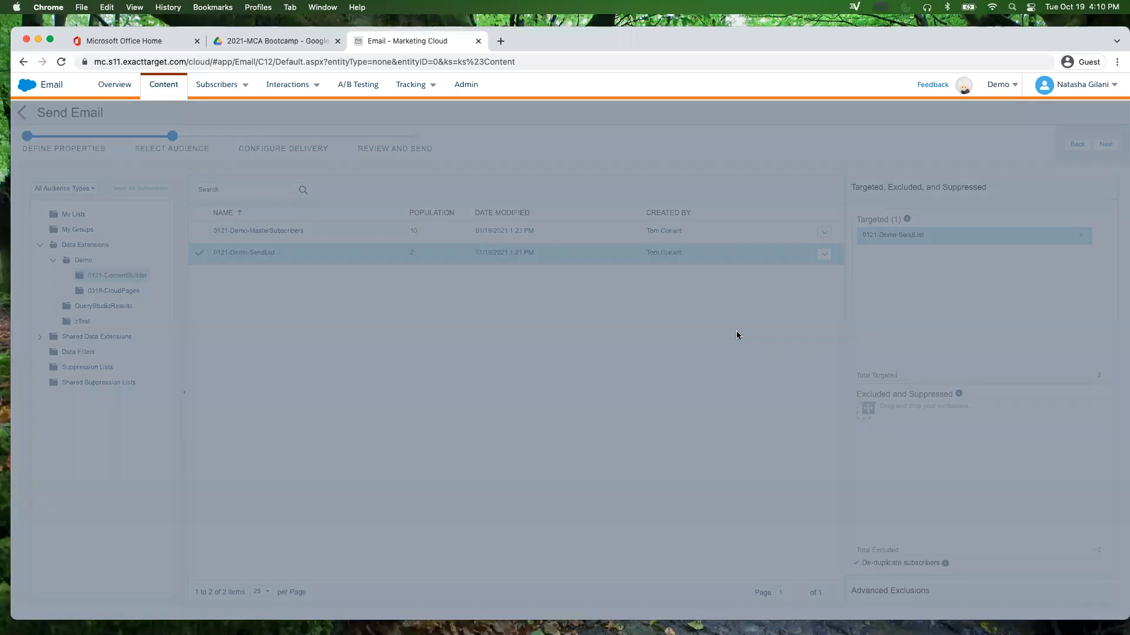
click(725, 317)
click(1105, 145)
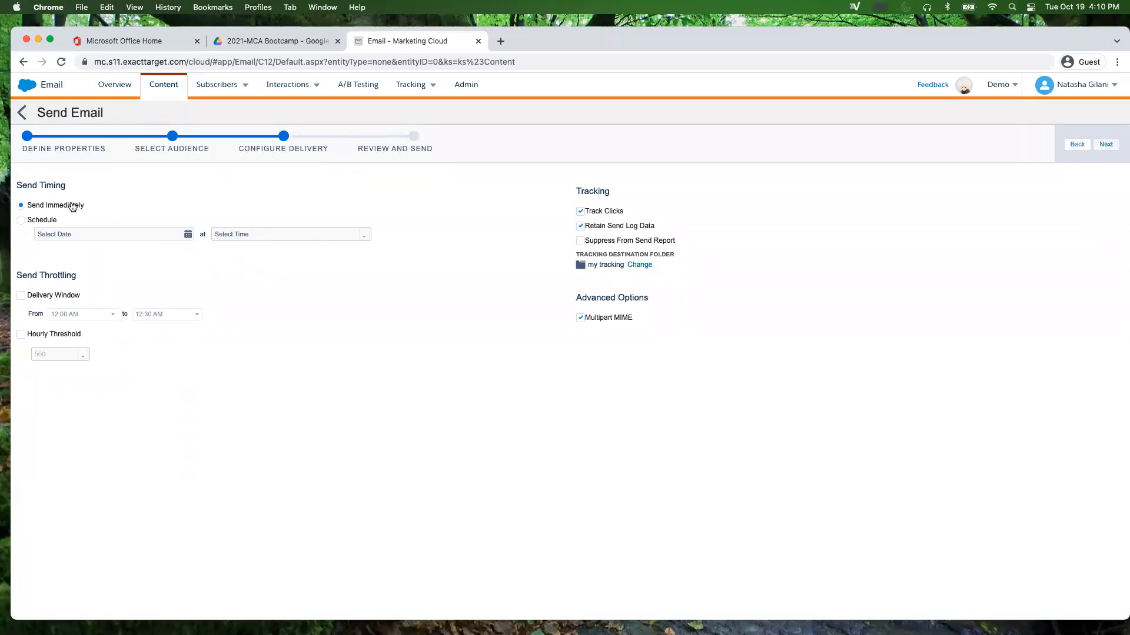
Step: Switch to a scheduled send on October 25, 2021 at 12:00 PM and continue to review
click(33, 222)
click(112, 234)
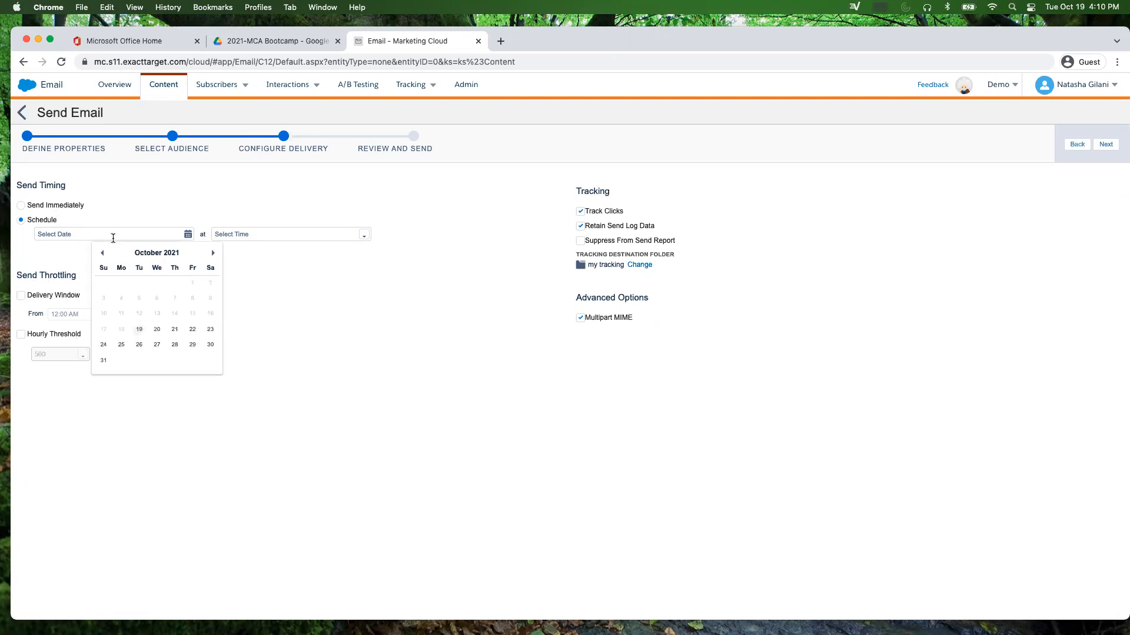
click(121, 345)
click(364, 235)
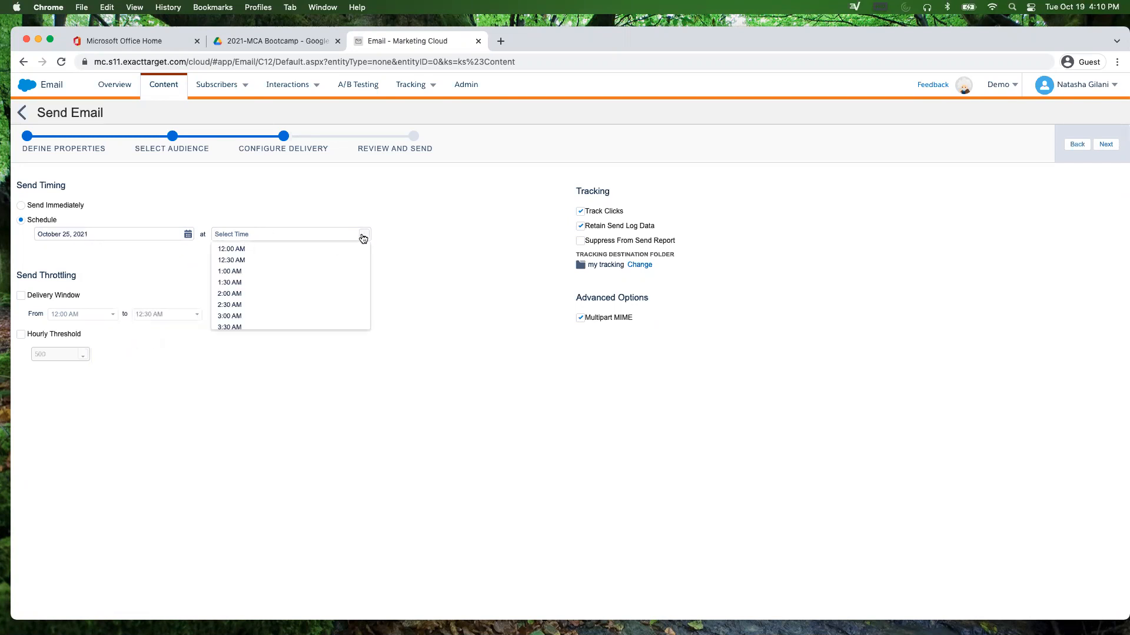
scroll(253, 300, down, 5)
scroll(253, 305, down, 1)
click(252, 306)
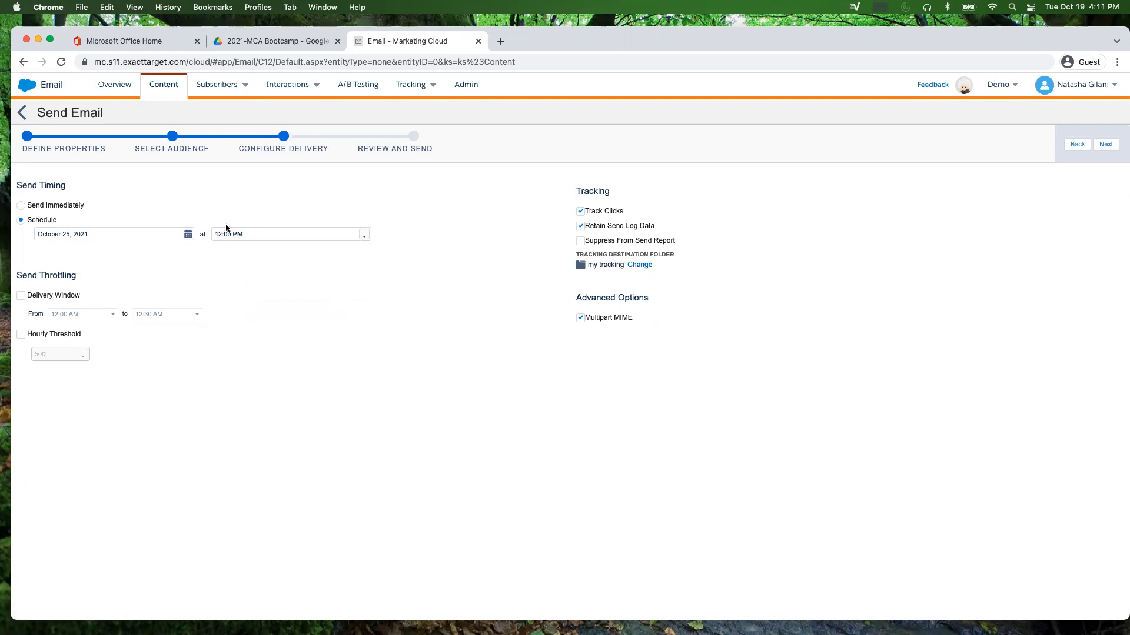
click(1108, 146)
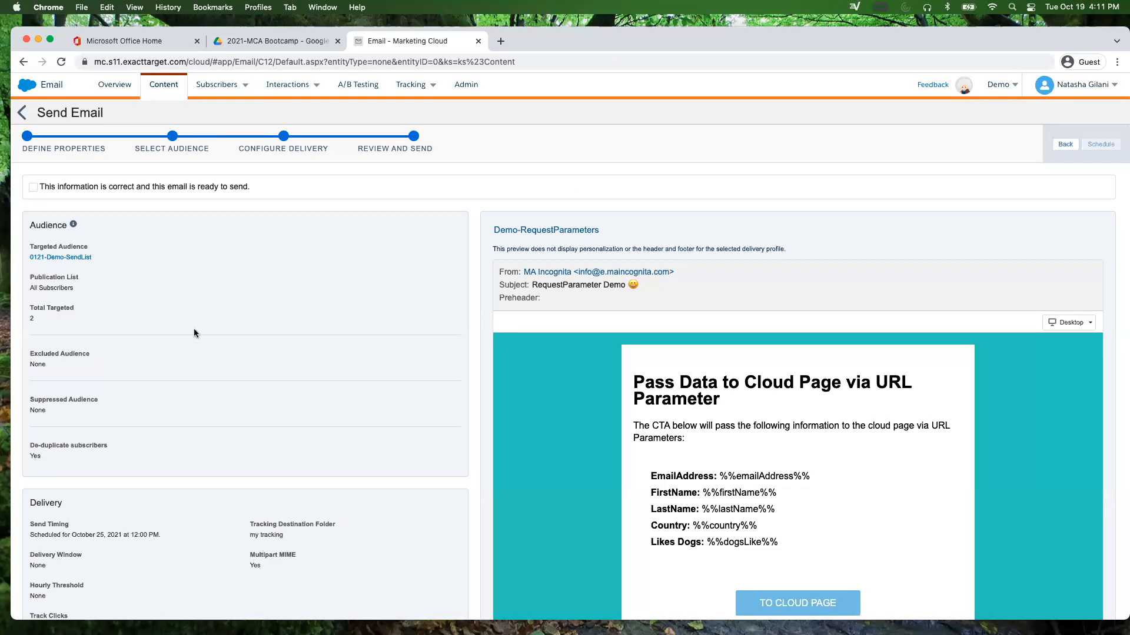
Step: Review the send summary, tick the ready-to-send confirmation, and move the browser aside to reveal the slides
scroll(196, 333, down, 2)
scroll(196, 333, down, 2)
scroll(195, 333, up, 5)
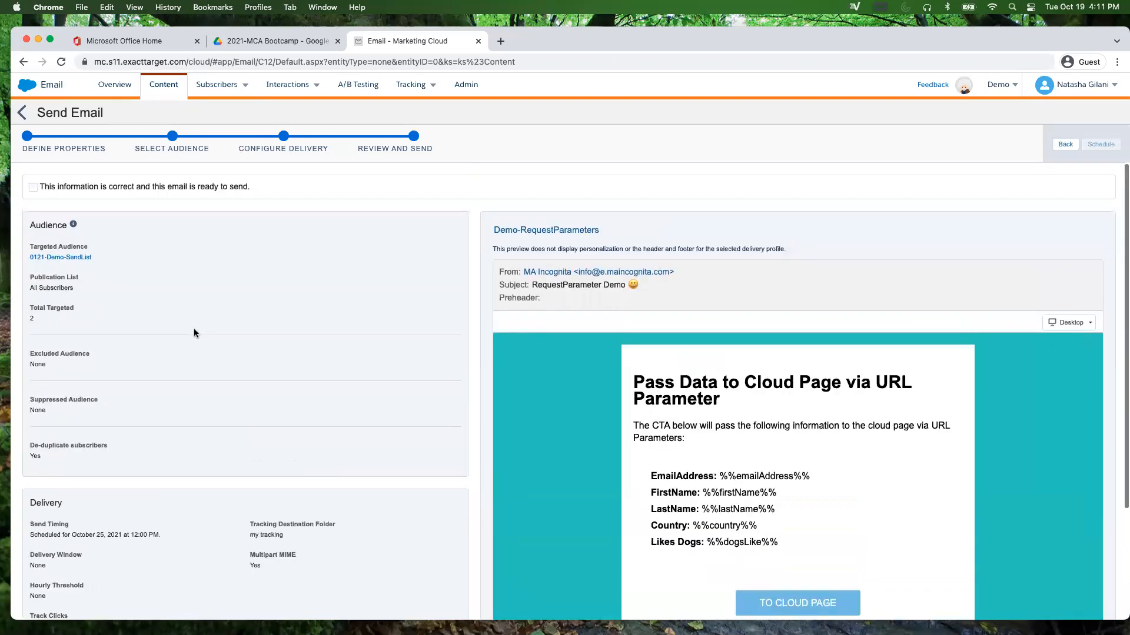
scroll(394, 366, down, 1)
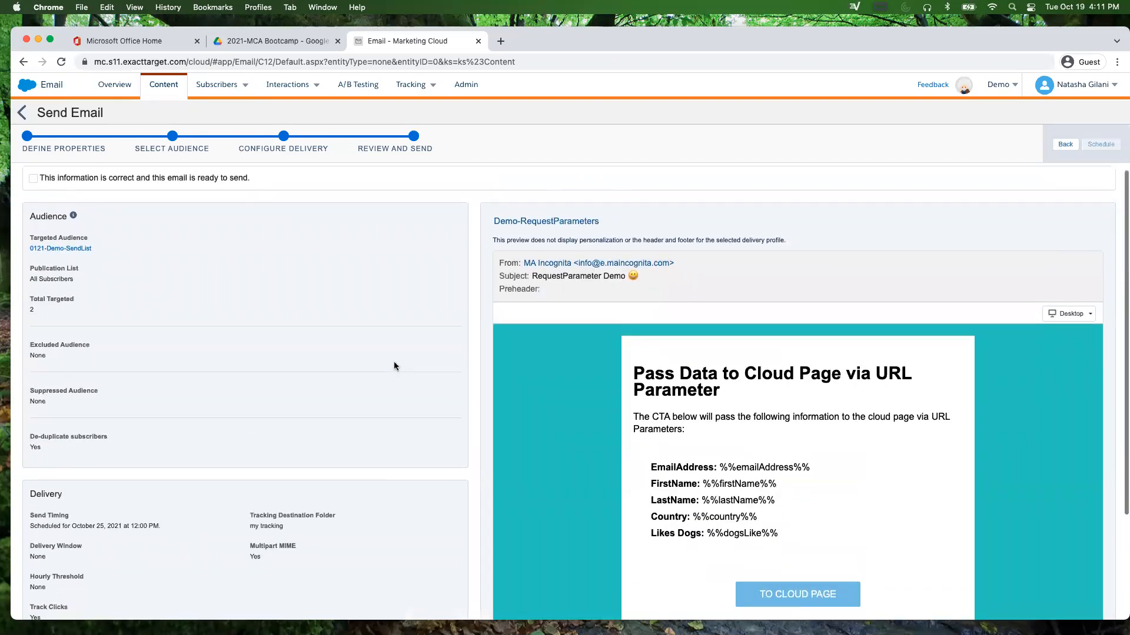
scroll(850, 409, down, 3)
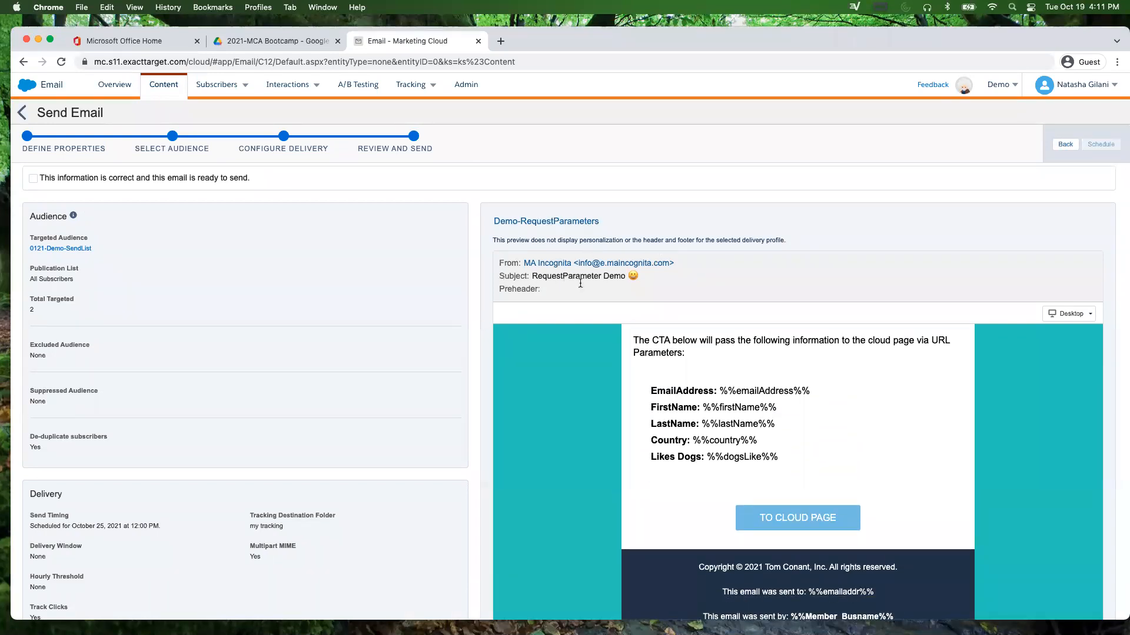
mouse_move(536, 263)
scroll(588, 412, down, 4)
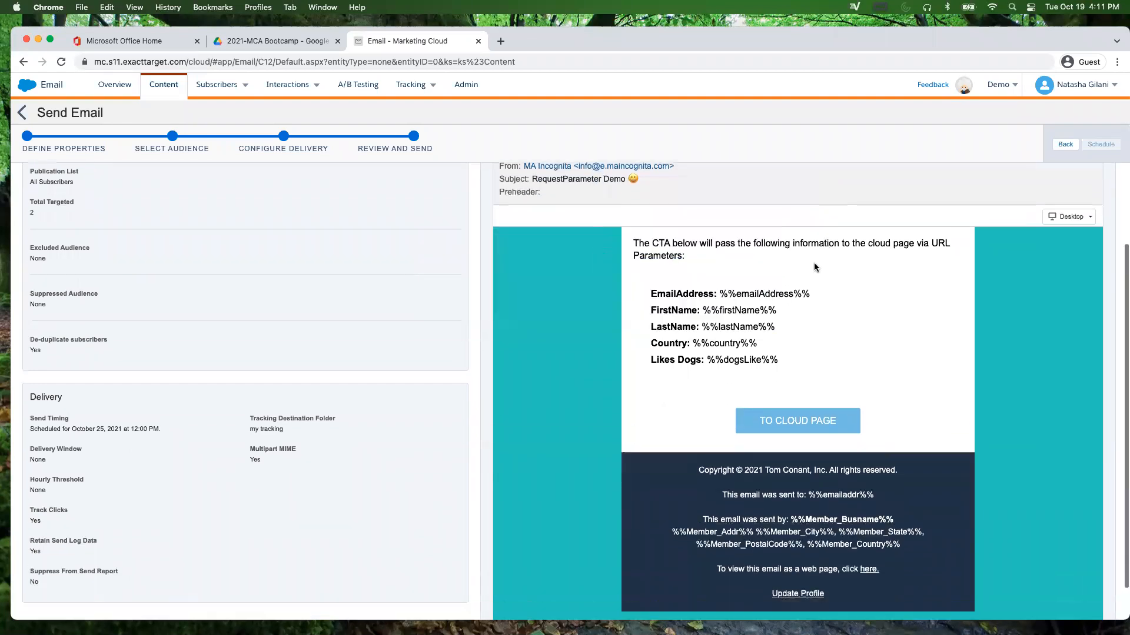
scroll(366, 419, down, 1)
scroll(360, 421, up, 1)
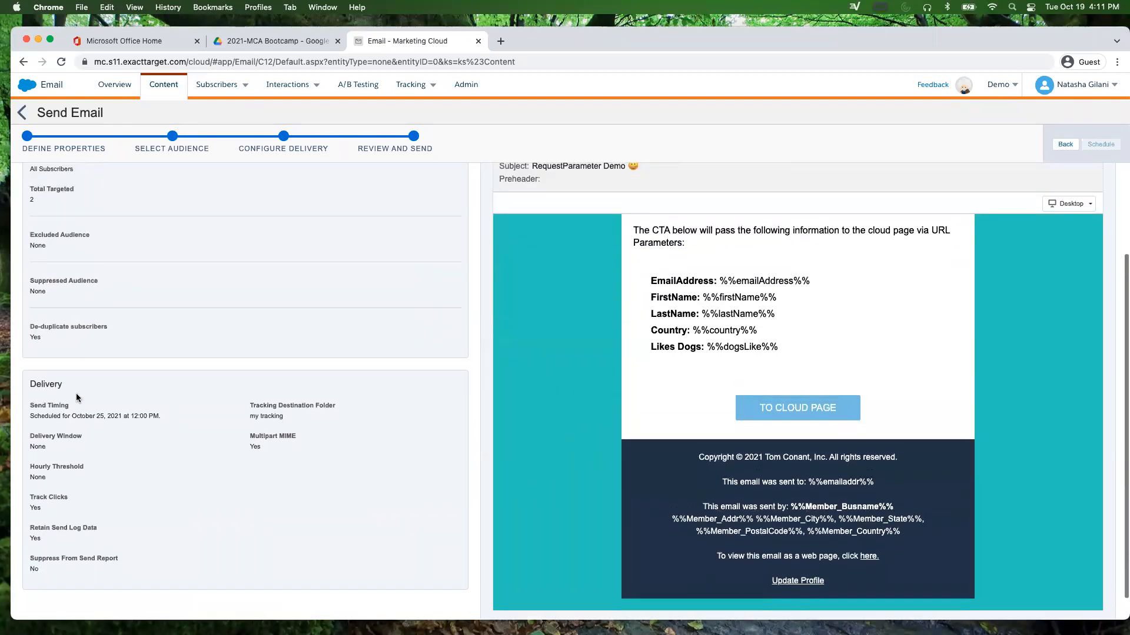
scroll(210, 467, up, 3)
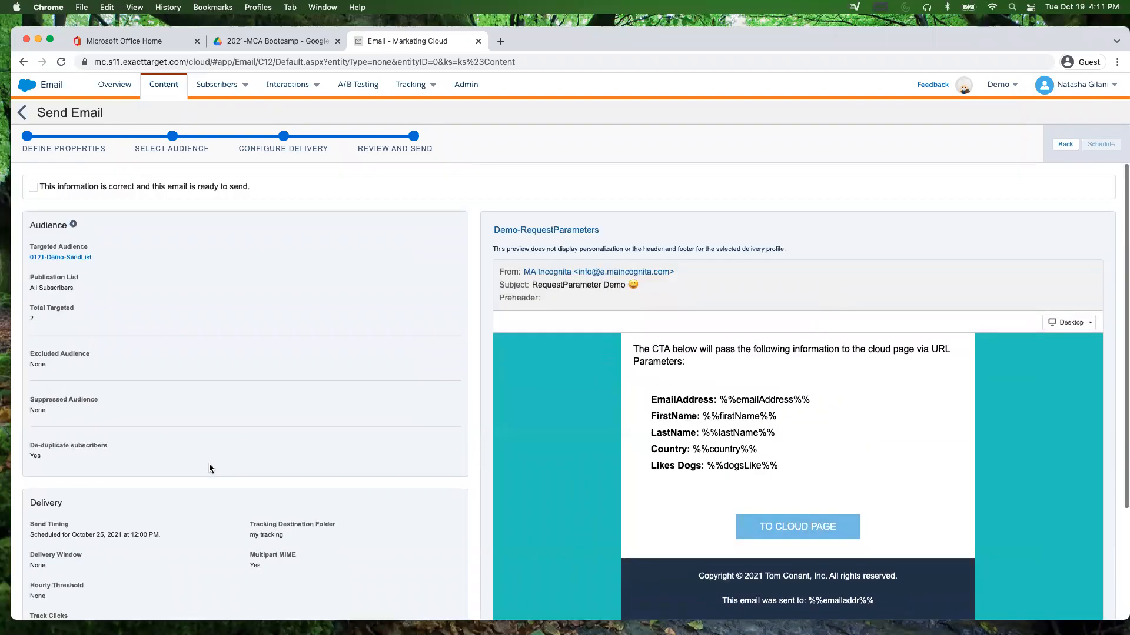
click(34, 188)
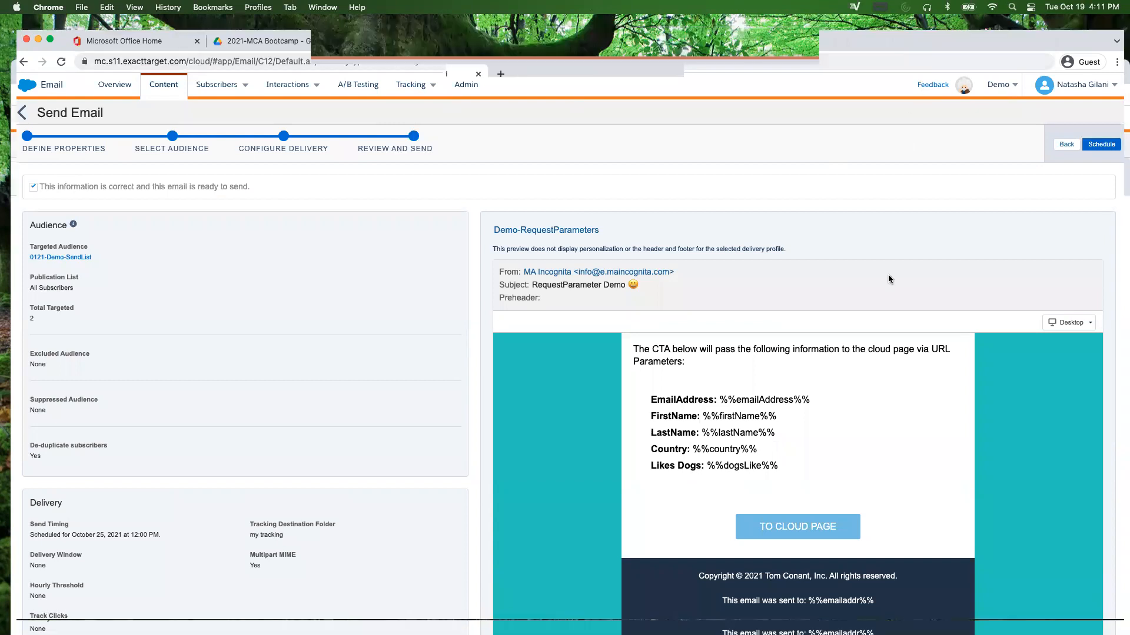
drag(907, 41, 889, 262)
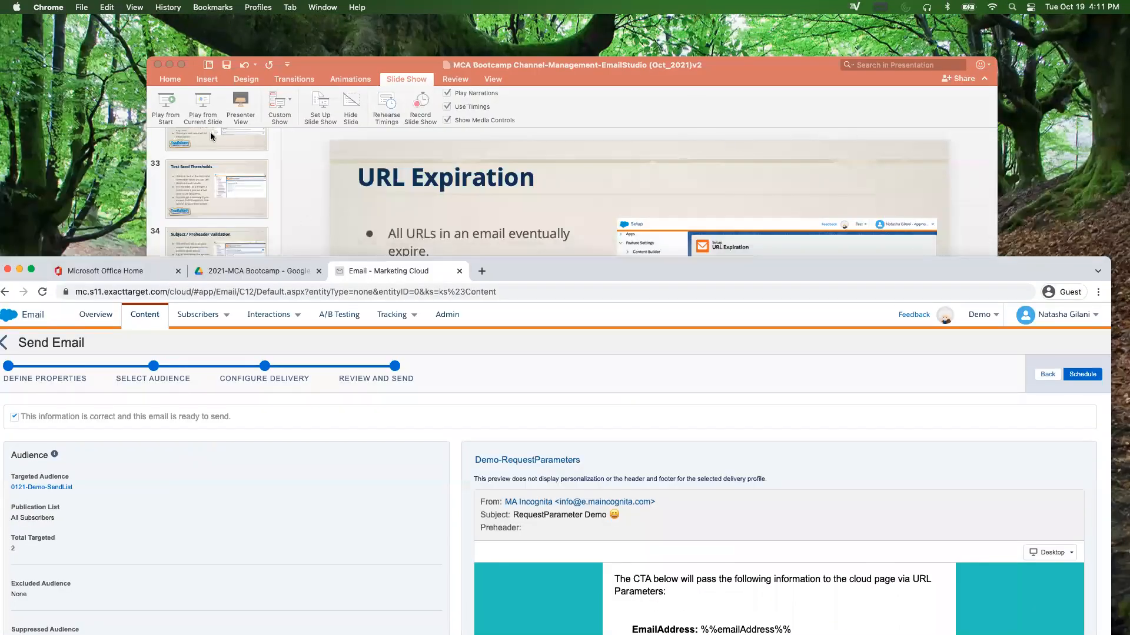
Step: Present from slide 36 'Demo' and advance two slides to the Sample Questions slide
click(205, 107)
click(250, 410)
click(203, 106)
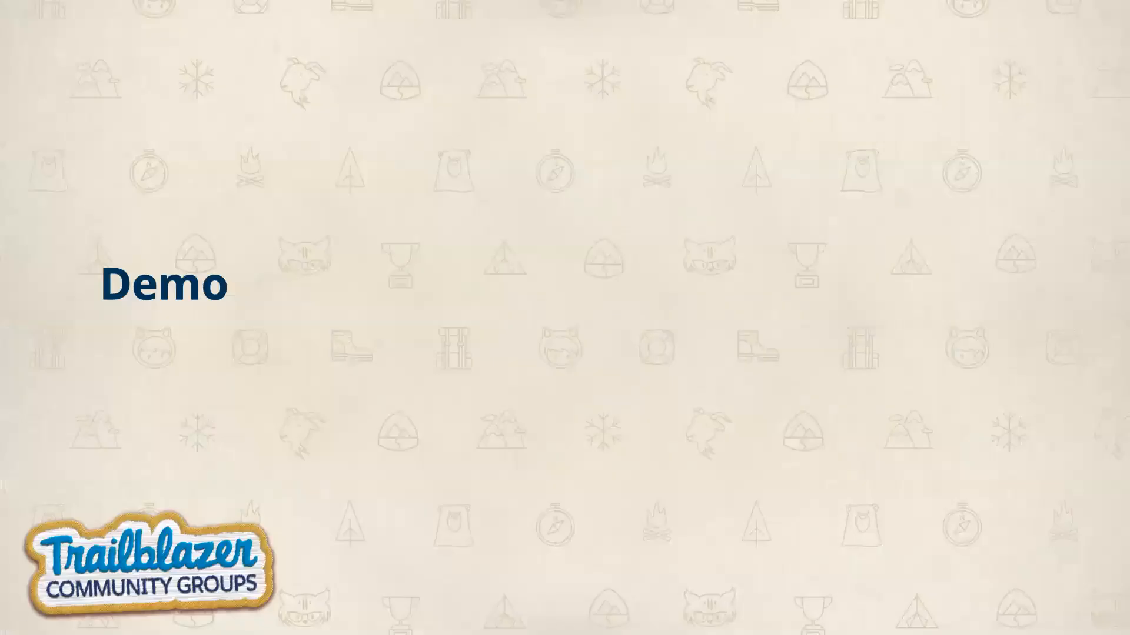
key(Right)
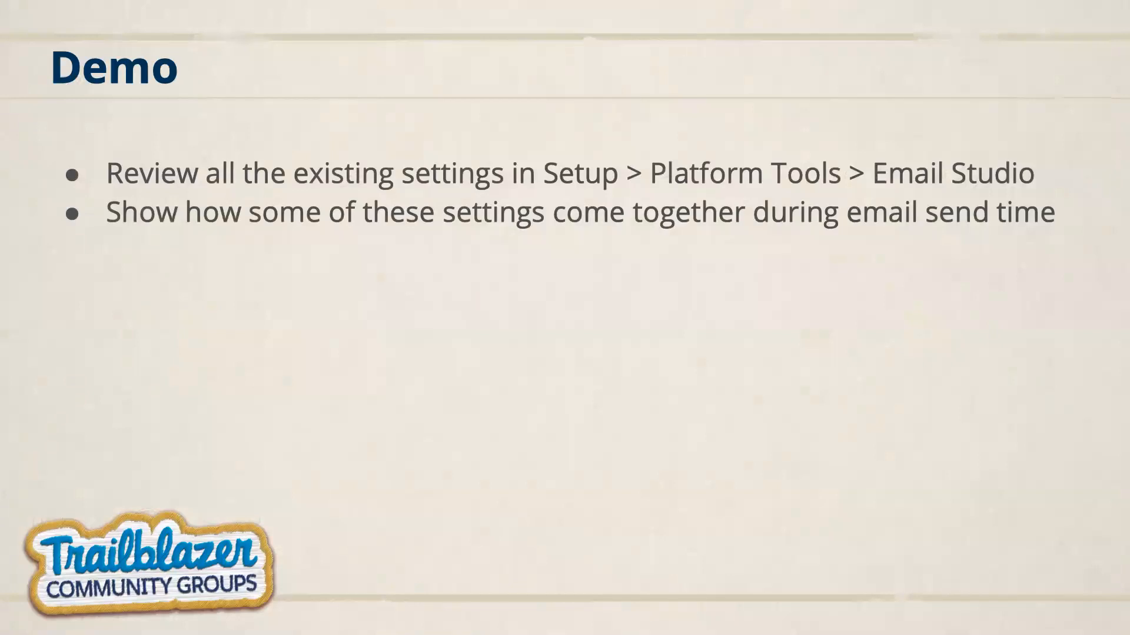
key(Right)
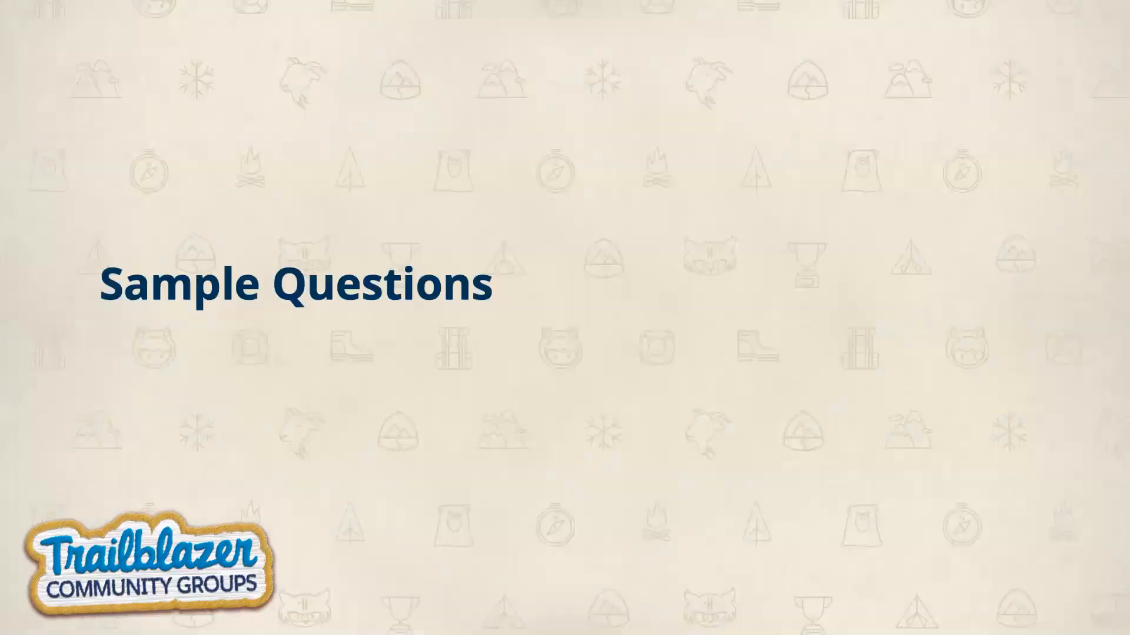